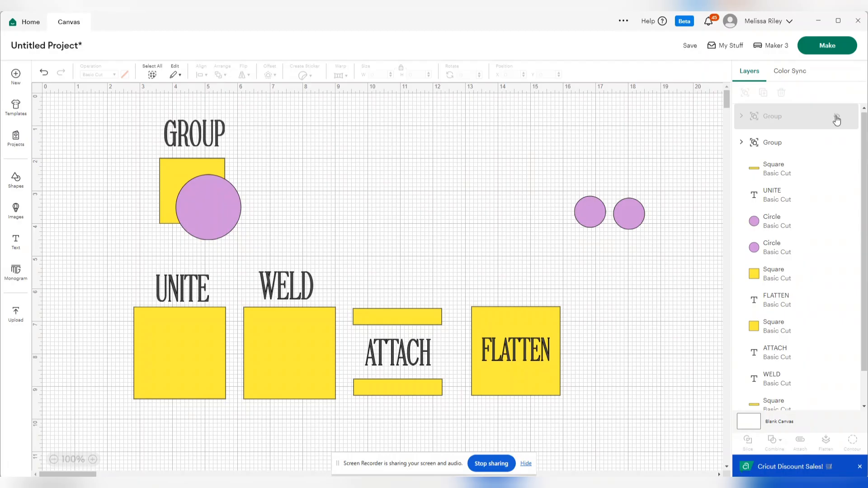
- Unhide the hidden group holding the SLICE, EXCLUDE and SUBTRACT designs and ungroup it
{"action": "left_click", "coordinate": [838, 118]}
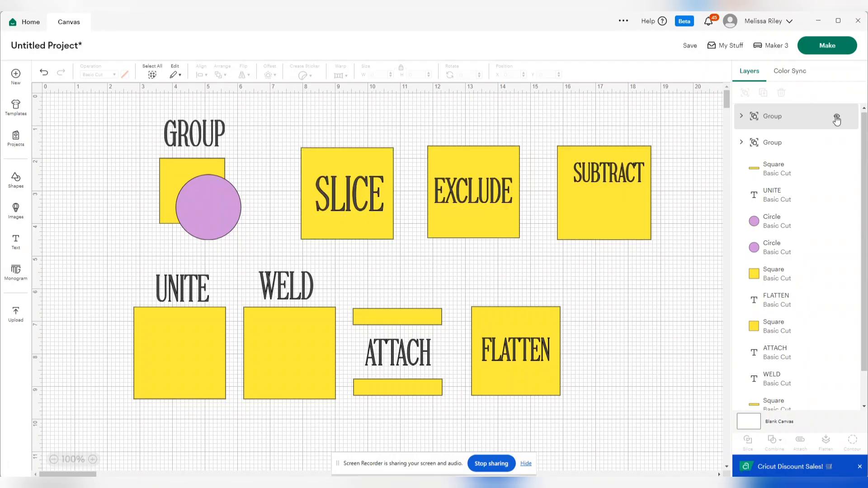
{"action": "left_click", "coordinate": [755, 116]}
{"action": "left_click", "coordinate": [744, 93]}
{"action": "left_click", "coordinate": [657, 281]}
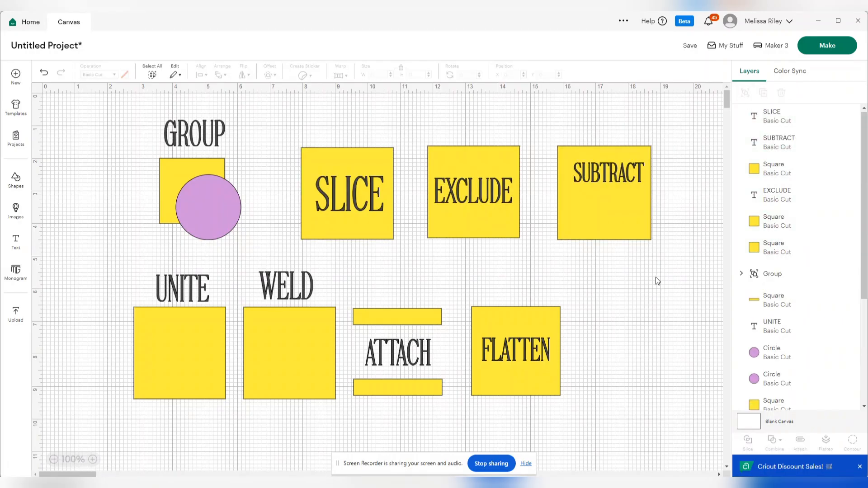
- Move the SLICE text slightly so it sits centred on its yellow square
{"action": "left_click", "coordinate": [230, 171]}
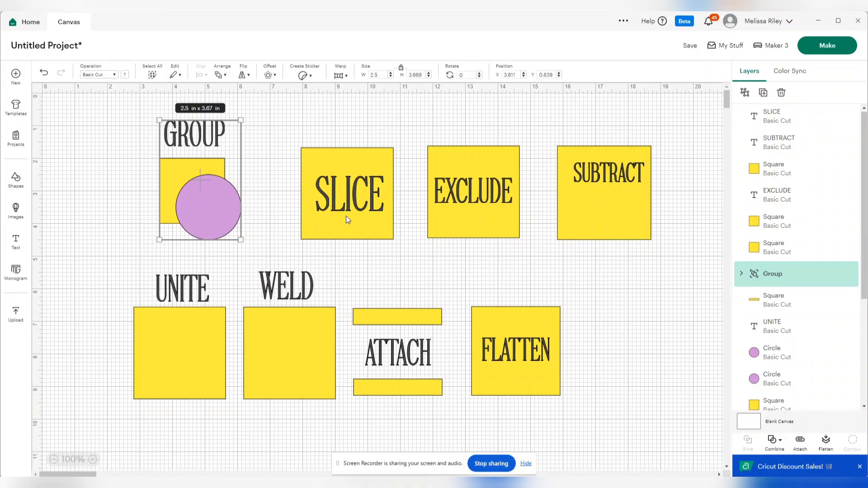
{"action": "left_click_drag", "start_coordinate": [343, 190], "coordinate": [342, 193]}
{"action": "left_click", "coordinate": [267, 194]}
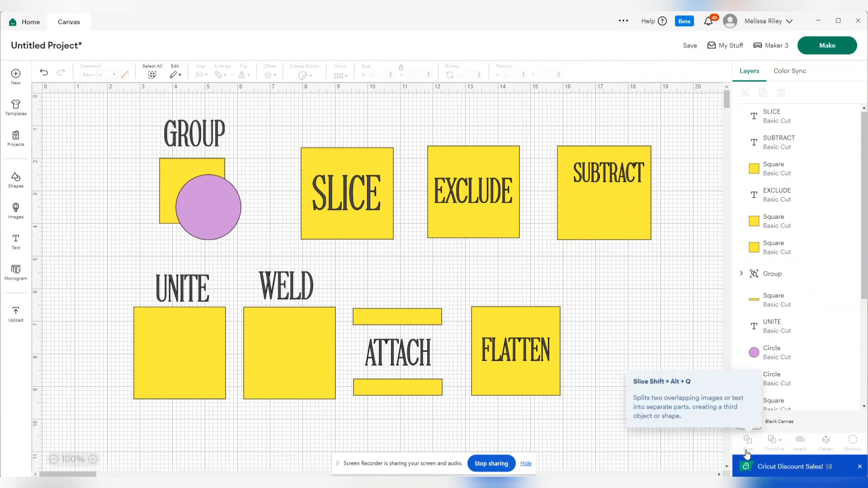
- Expand the GROUP design's layers and select its square and circle together to check whether Slice is available
{"action": "left_click", "coordinate": [175, 156]}
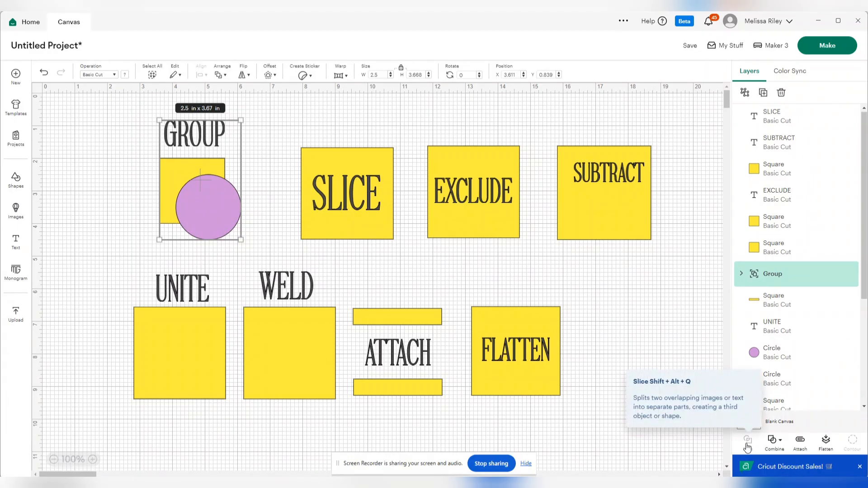
{"action": "left_click", "coordinate": [742, 274]}
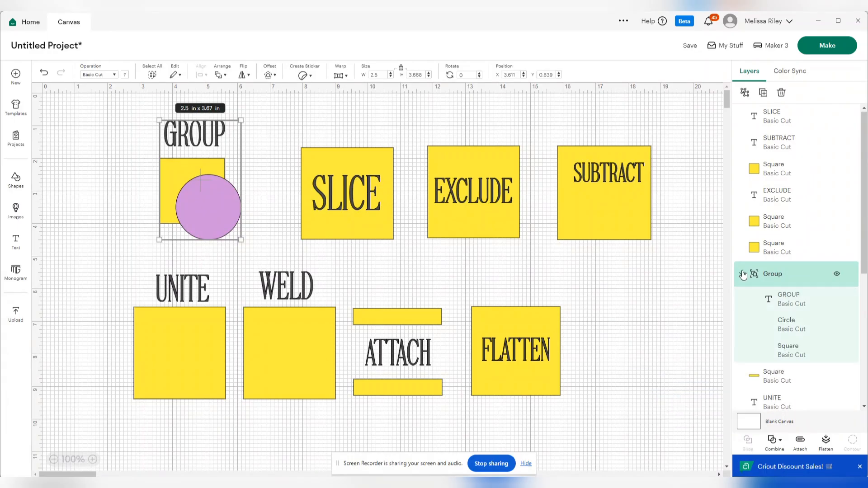
{"action": "left_click", "coordinate": [788, 351]}
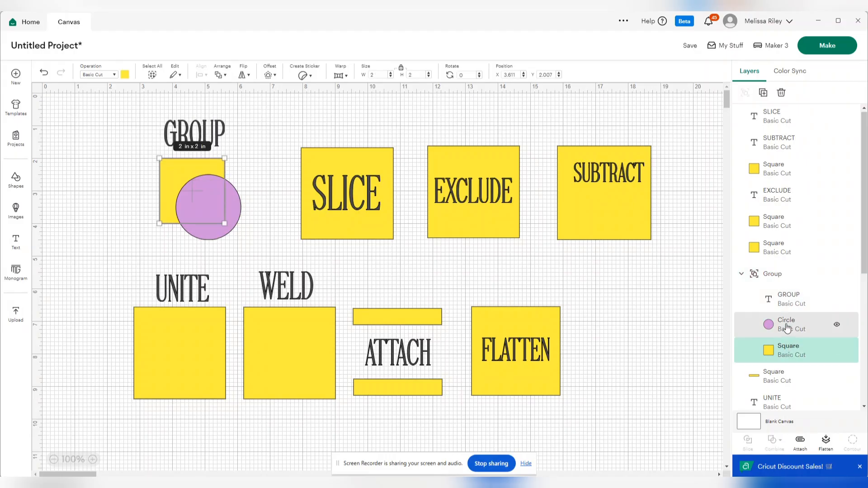
{"action": "left_click", "coordinate": [787, 327], "text": "shift"}
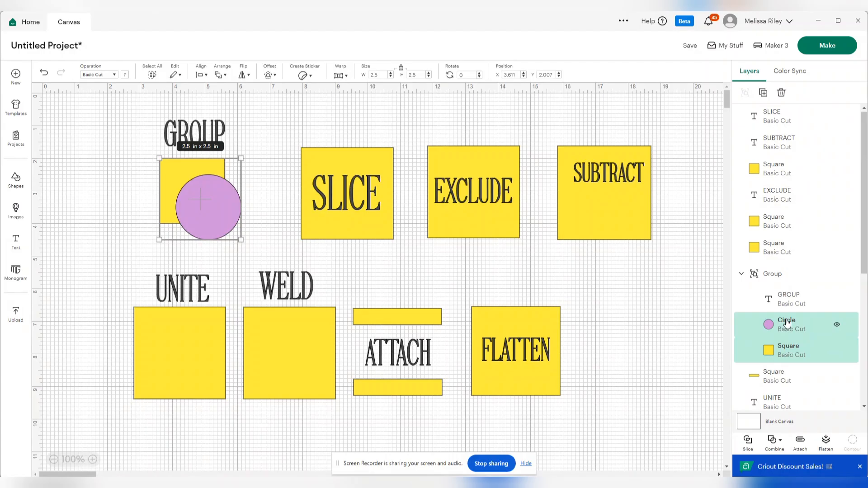
{"action": "left_click", "coordinate": [741, 275]}
{"action": "left_click", "coordinate": [741, 275]}
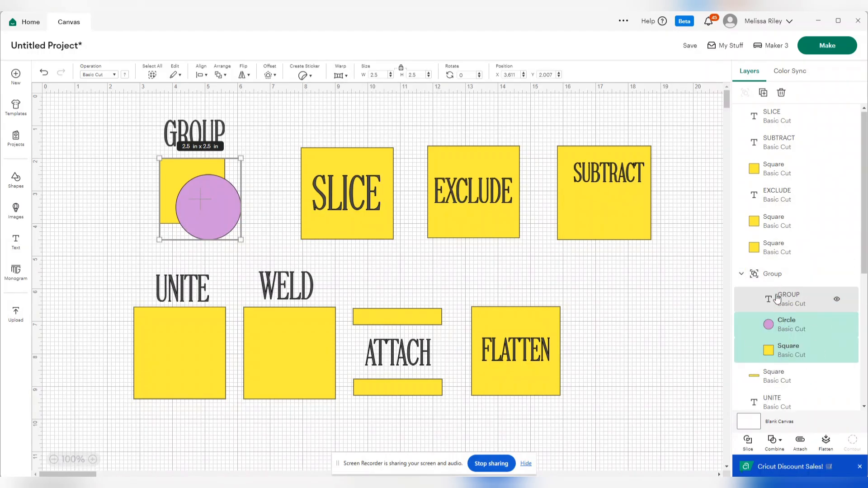
{"action": "left_click", "coordinate": [656, 326]}
- Slice the SLICE text out of the yellow square behind it
{"action": "left_click_drag", "start_coordinate": [355, 129], "coordinate": [354, 222]}
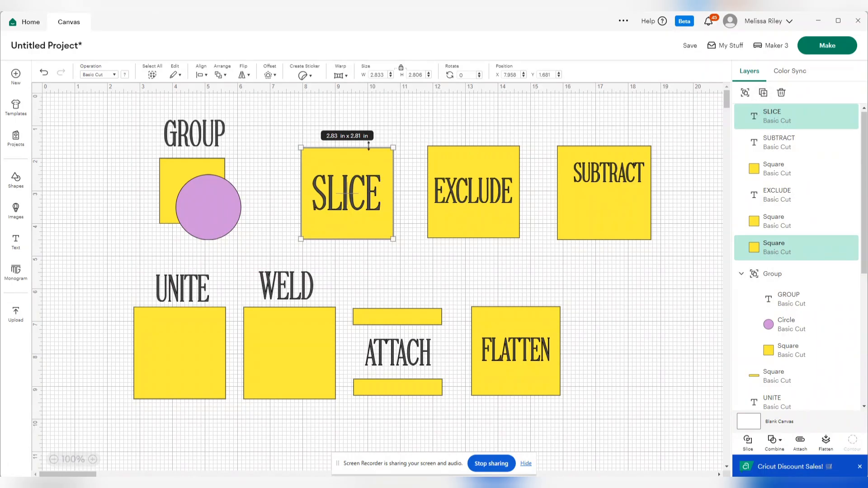
{"action": "left_click_drag", "start_coordinate": [289, 131], "coordinate": [411, 252]}
{"action": "left_click", "coordinate": [774, 114]}
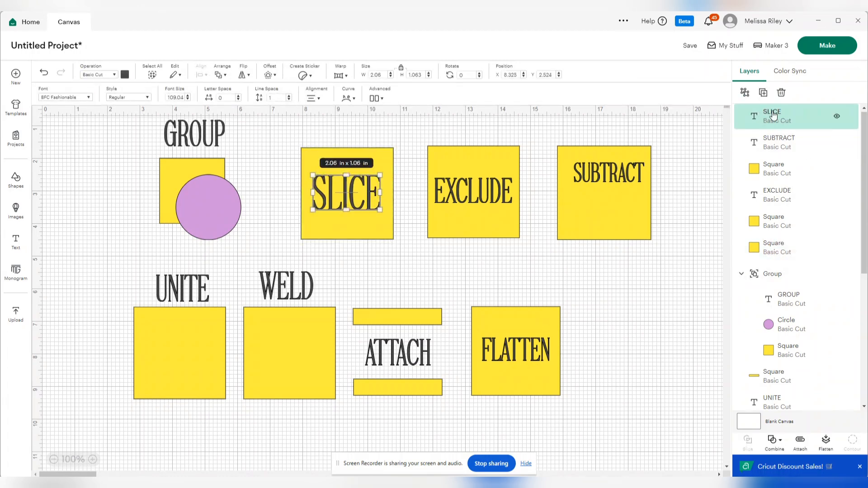
{"action": "left_click", "coordinate": [769, 247], "text": "shift"}
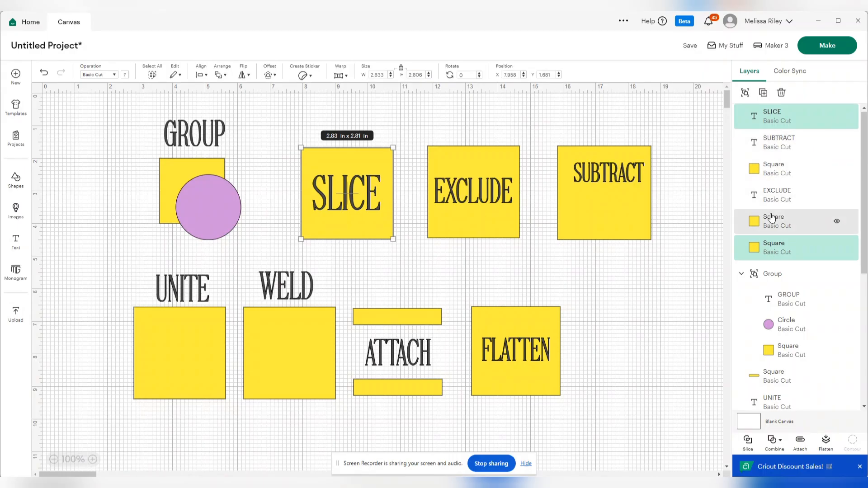
{"action": "left_click", "coordinate": [749, 441]}
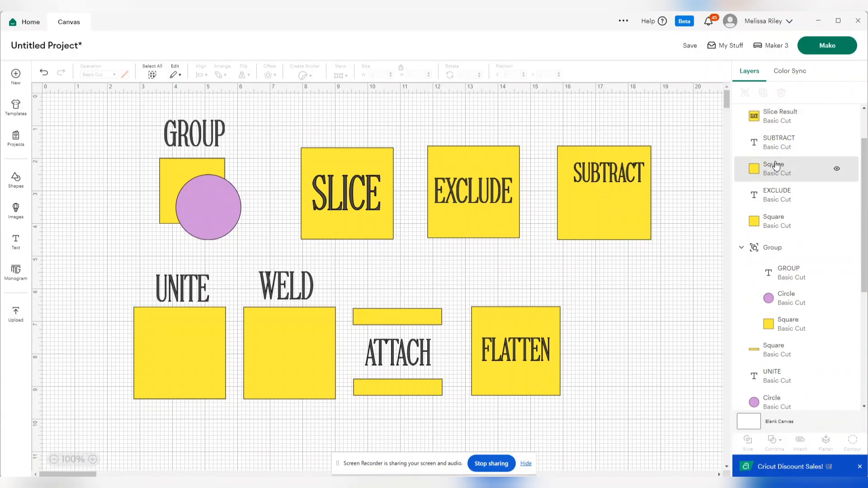
- Delete the two text-shaped slice results, keeping only the square with the lettering cut out
{"action": "scroll", "coordinate": [791, 167], "scroll_direction": "up", "scroll_amount": 2}
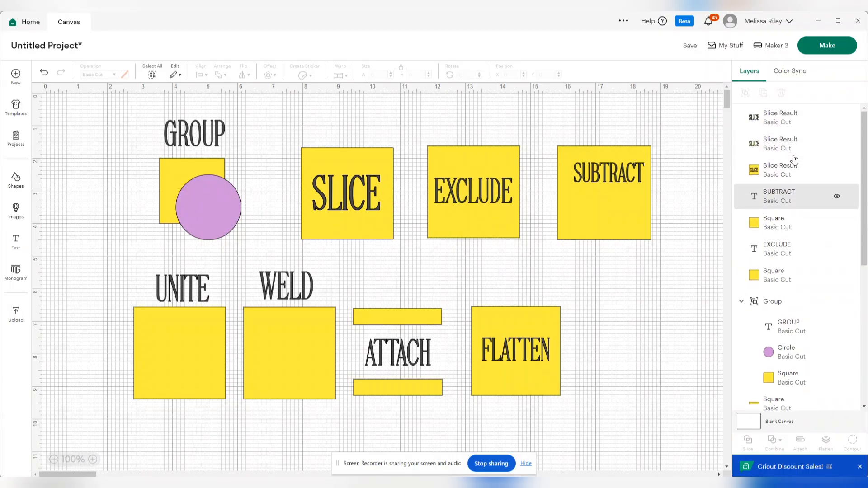
{"action": "left_click", "coordinate": [779, 123]}
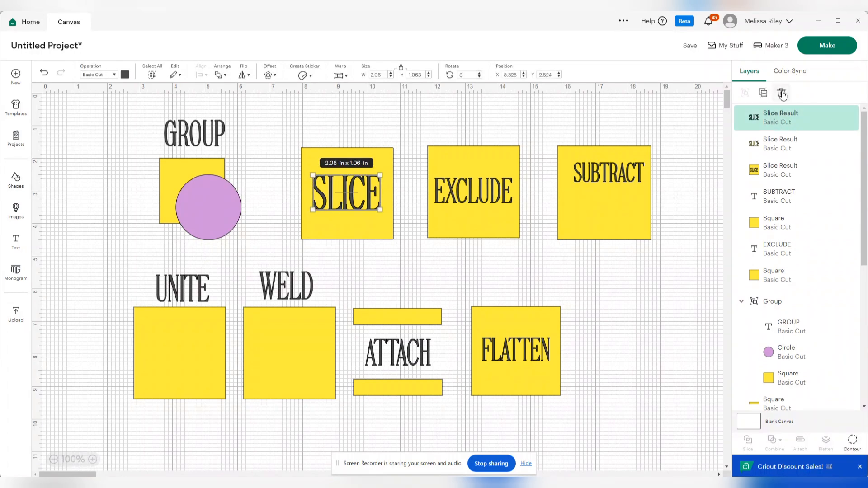
{"action": "left_click", "coordinate": [781, 93]}
{"action": "left_click", "coordinate": [784, 119]}
{"action": "left_click", "coordinate": [782, 94]}
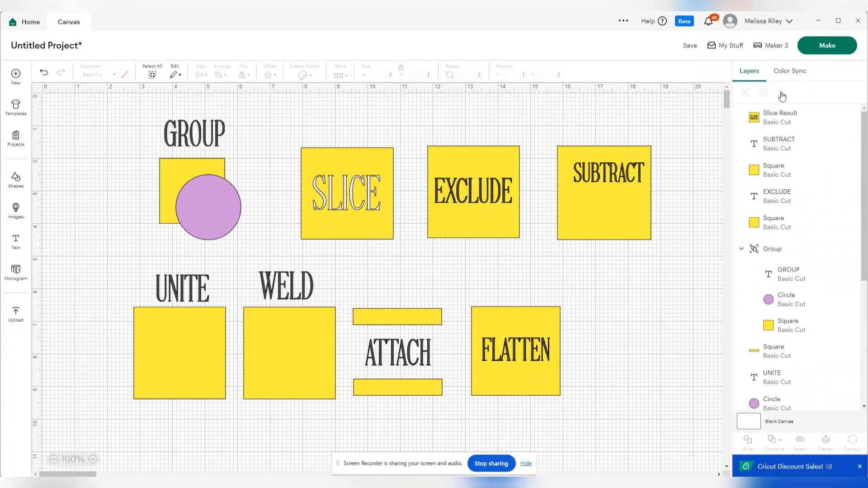
- Enlarge the sliced square to about 4.28 x 4.24 in and place it beside the GROUP design
{"action": "left_click", "coordinate": [392, 234]}
{"action": "left_click_drag", "start_coordinate": [393, 239], "coordinate": [364, 217]}
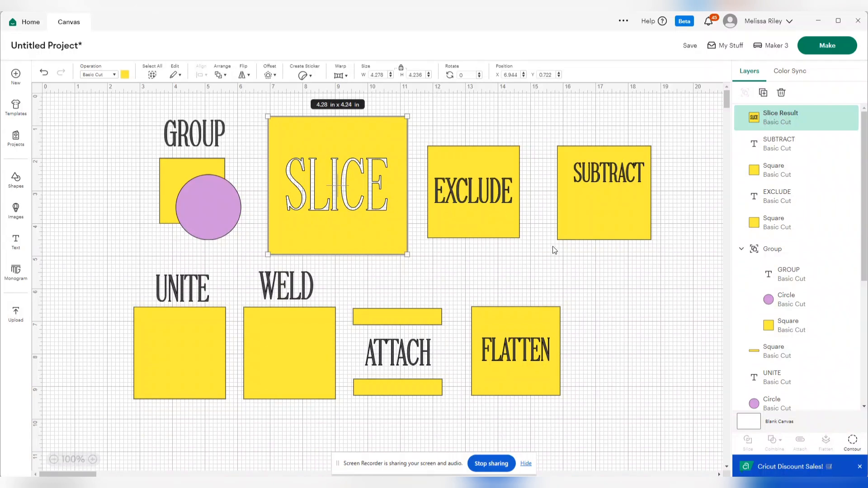
{"action": "left_click", "coordinate": [550, 269]}
- Enlarge the EXCLUDE text to about 3.88 x 1.25 in and centre it so it overhangs both sides of its square
{"action": "left_click", "coordinate": [482, 192]}
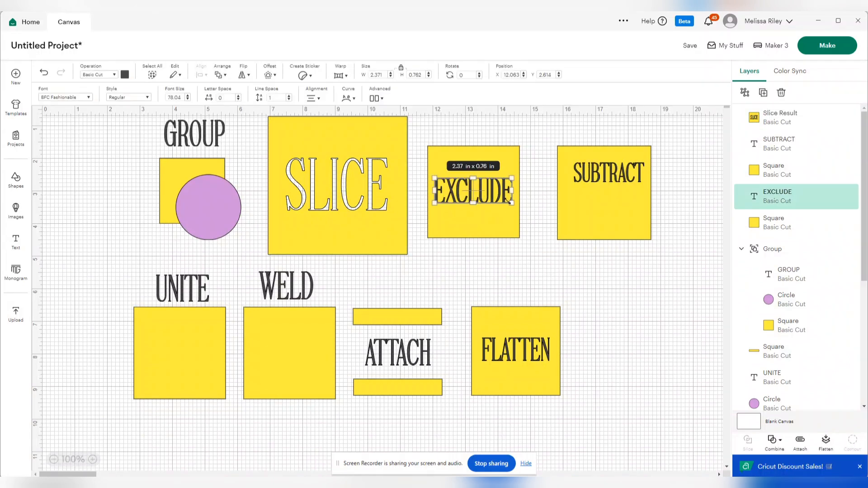
{"action": "left_click_drag", "start_coordinate": [512, 203], "coordinate": [548, 217]}
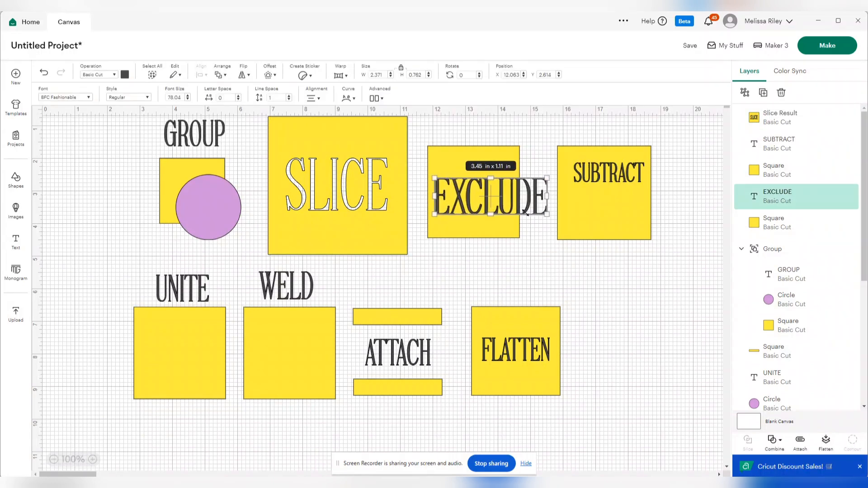
{"action": "left_click_drag", "start_coordinate": [428, 213], "coordinate": [420, 217]}
{"action": "left_click_drag", "start_coordinate": [481, 198], "coordinate": [475, 192]}
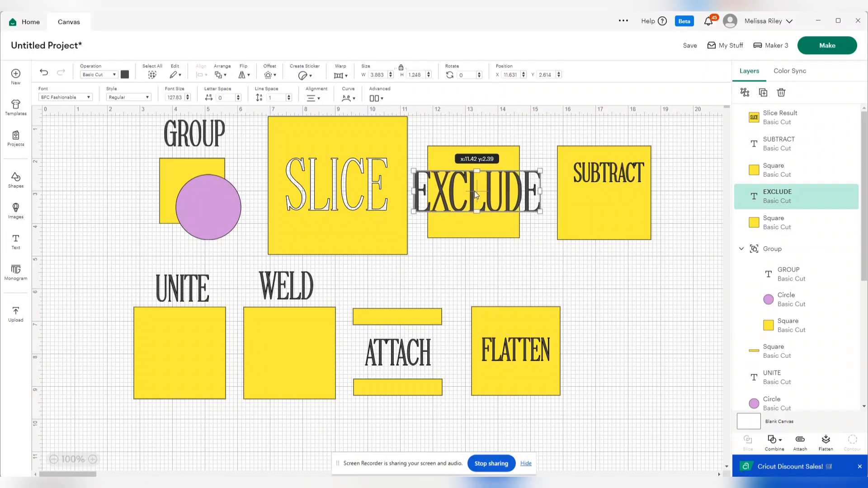
{"action": "left_click", "coordinate": [606, 301]}
- Move the SUBTRACT text and square farther right on the canvas and delete the small purple circle beside them
{"action": "left_click_drag", "start_coordinate": [620, 185], "coordinate": [655, 198]}
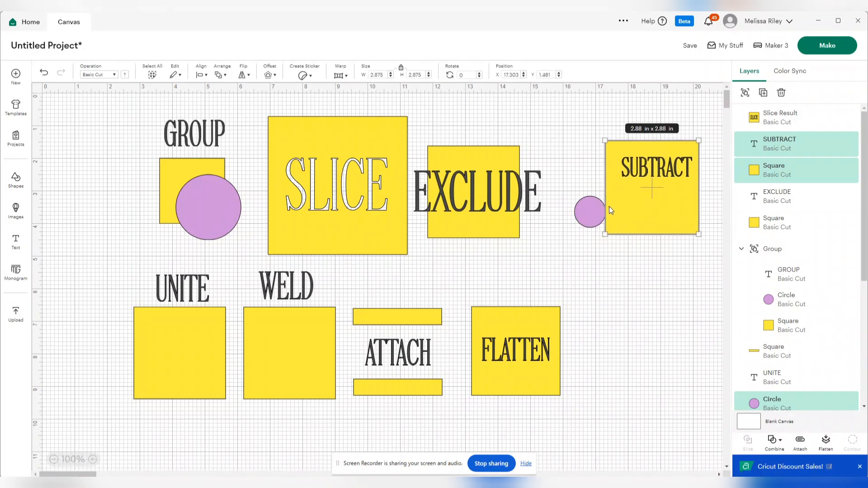
{"action": "left_click", "coordinate": [590, 212]}
{"action": "left_click", "coordinate": [788, 93]}
- Move the EXCLUDE text and square midway between the SLICE and SUBTRACT designs and combine them with Exclude
{"action": "left_click_drag", "start_coordinate": [502, 254], "coordinate": [503, 211]}
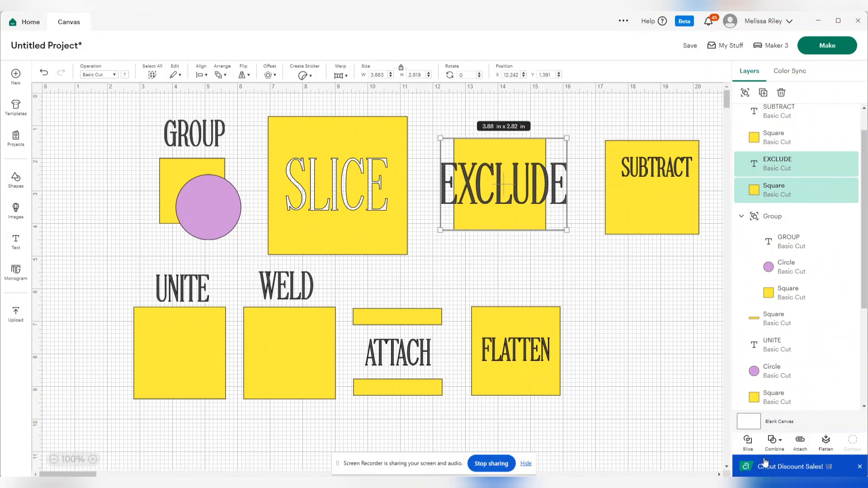
{"action": "left_click", "coordinate": [780, 442]}
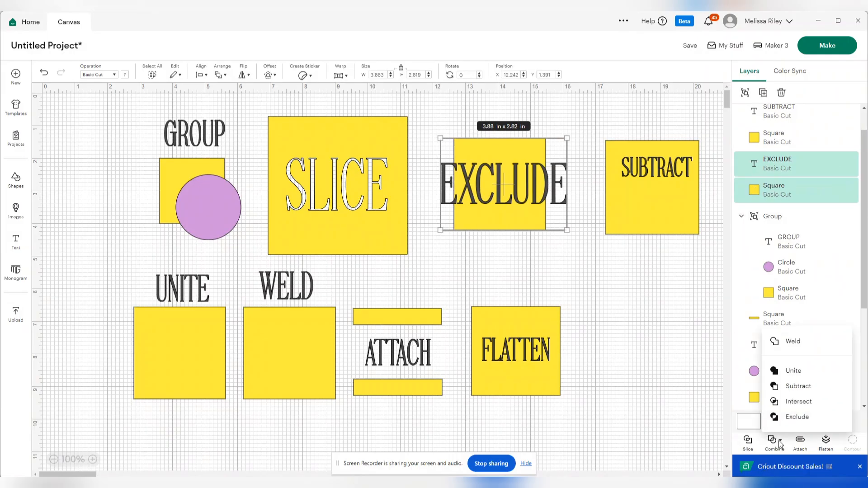
{"action": "left_click", "coordinate": [790, 418]}
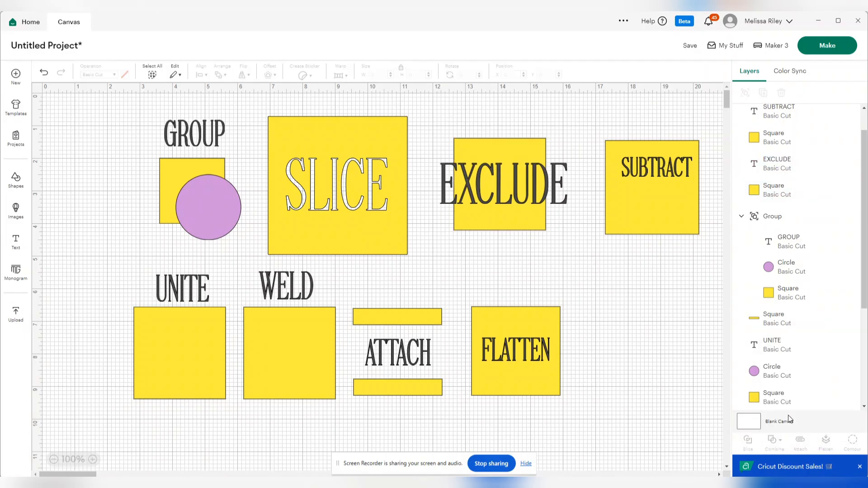
- Resize the excluded shape to about 4.52 x 3.29 in and position it between the SLICE and SUBTRACT designs
{"action": "mouse_move", "coordinate": [546, 226]}
{"action": "left_mouse_down"}
{"action": "mouse_move", "coordinate": [548, 206]}
{"action": "mouse_move", "coordinate": [563, 224]}
{"action": "mouse_move", "coordinate": [544, 200]}
{"action": "mouse_move", "coordinate": [564, 206]}
{"action": "mouse_move", "coordinate": [563, 272]}
{"action": "mouse_move", "coordinate": [536, 233]}
{"action": "left_mouse_up"}
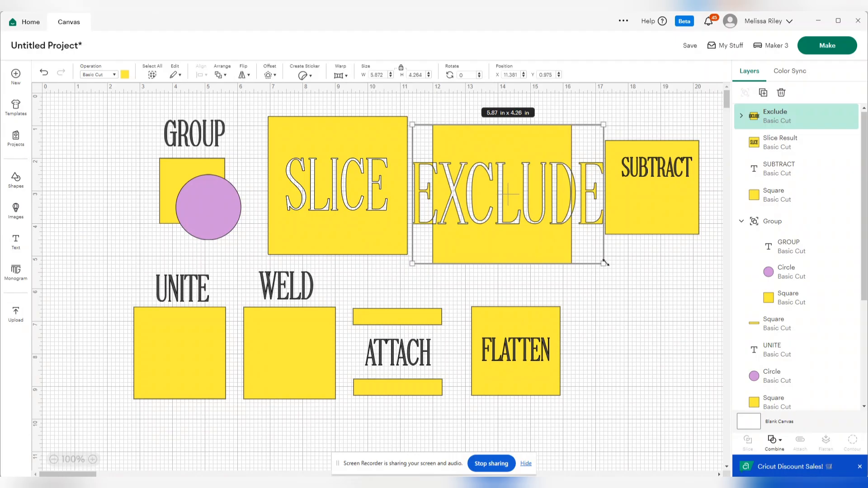
{"action": "left_click_drag", "start_coordinate": [604, 265], "coordinate": [562, 233]}
{"action": "mouse_move", "coordinate": [489, 178]}
{"action": "left_mouse_down"}
{"action": "mouse_move", "coordinate": [512, 168]}
{"action": "mouse_move", "coordinate": [501, 188]}
{"action": "left_mouse_up"}
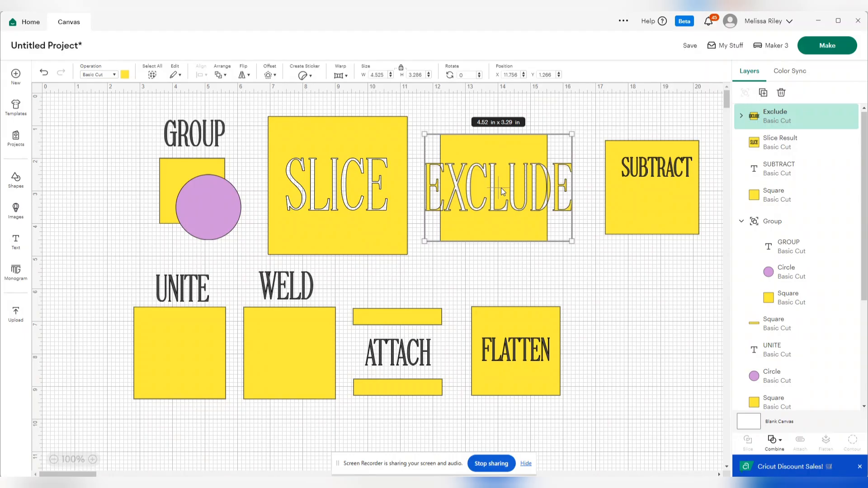
- Arrange the SUBTRACT text near the upper edge of its square with two small purple circles side by side below it
{"action": "left_click_drag", "start_coordinate": [651, 173], "coordinate": [672, 188]}
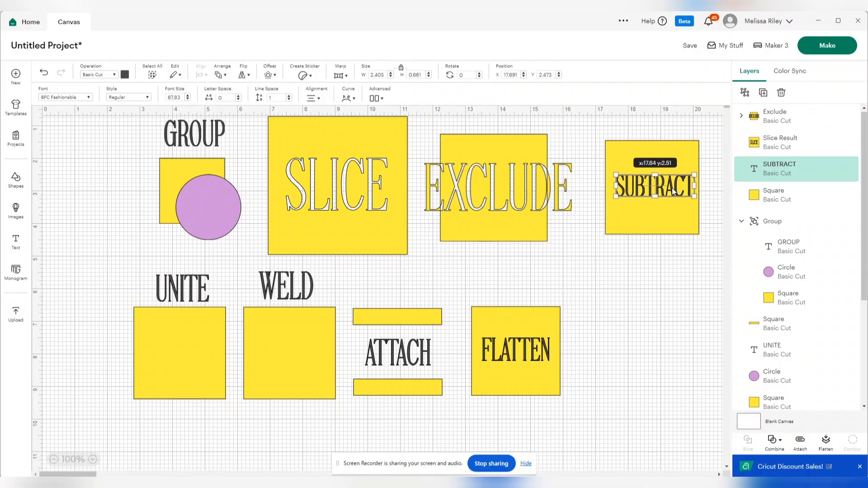
{"action": "left_click", "coordinate": [653, 262]}
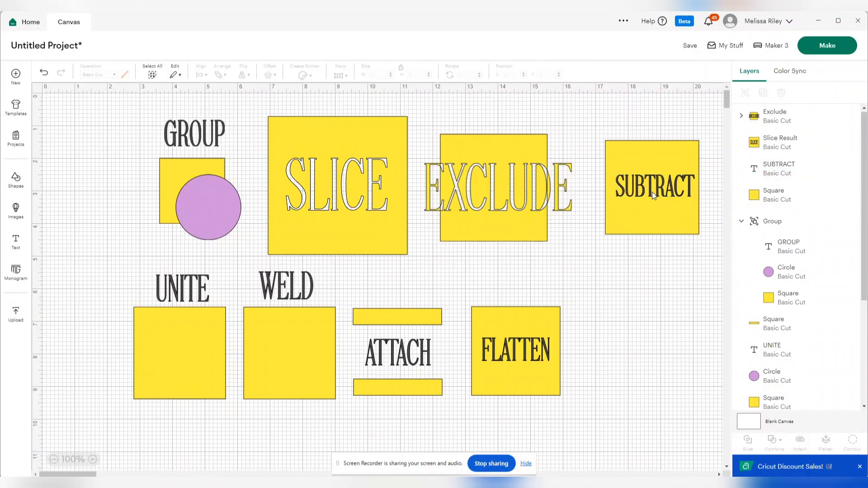
{"action": "left_click_drag", "start_coordinate": [653, 192], "coordinate": [649, 178]}
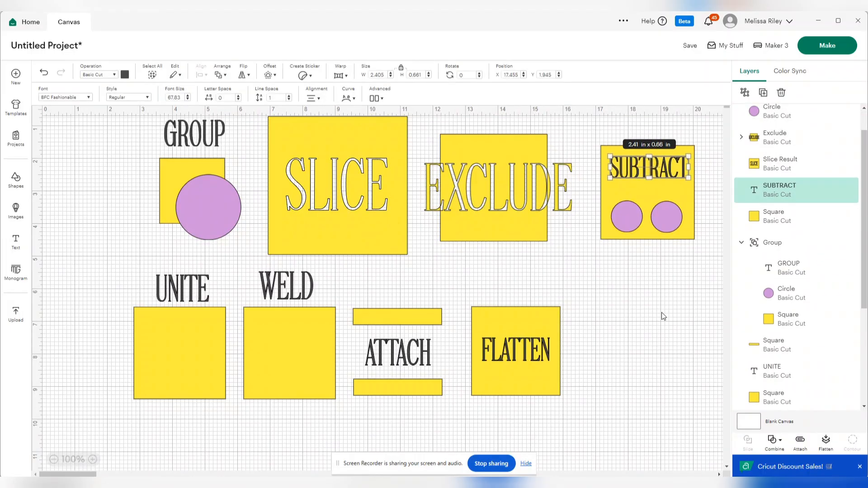
{"action": "left_click", "coordinate": [661, 313]}
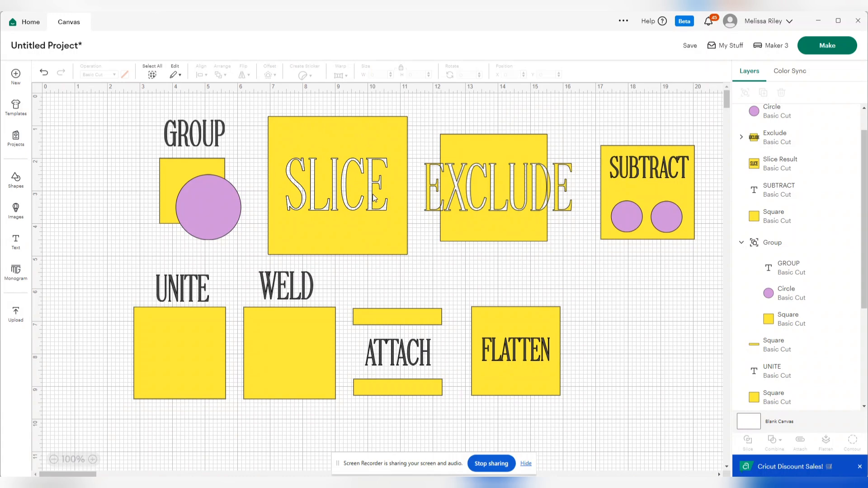
- Subtract the SUBTRACT text and both circles from their square, and enlarge the resulting shape
{"action": "left_click_drag", "start_coordinate": [700, 257], "coordinate": [601, 135]}
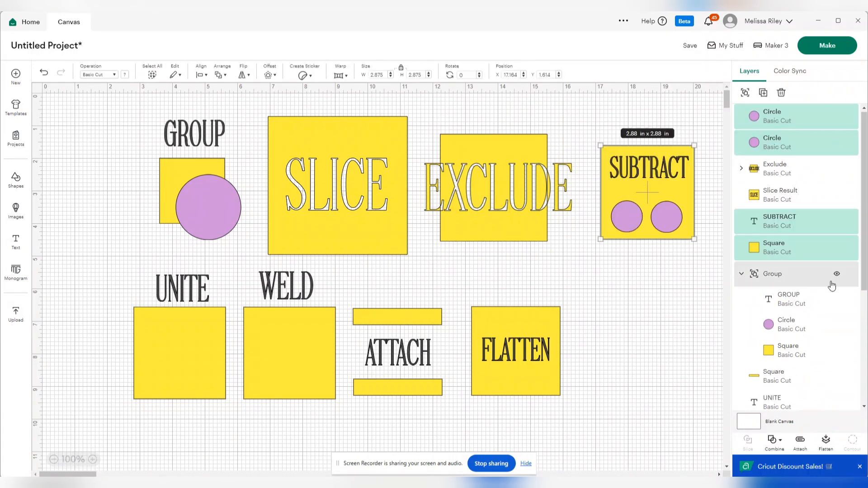
{"action": "left_click", "coordinate": [787, 441]}
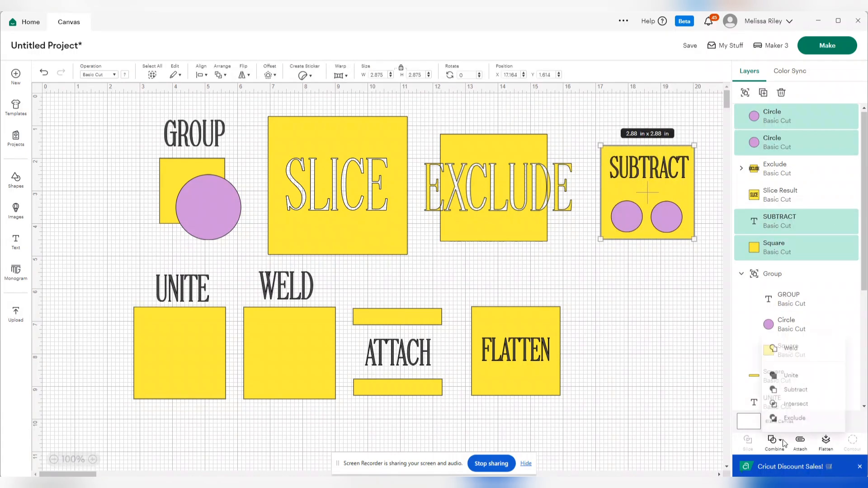
{"action": "left_click", "coordinate": [795, 387]}
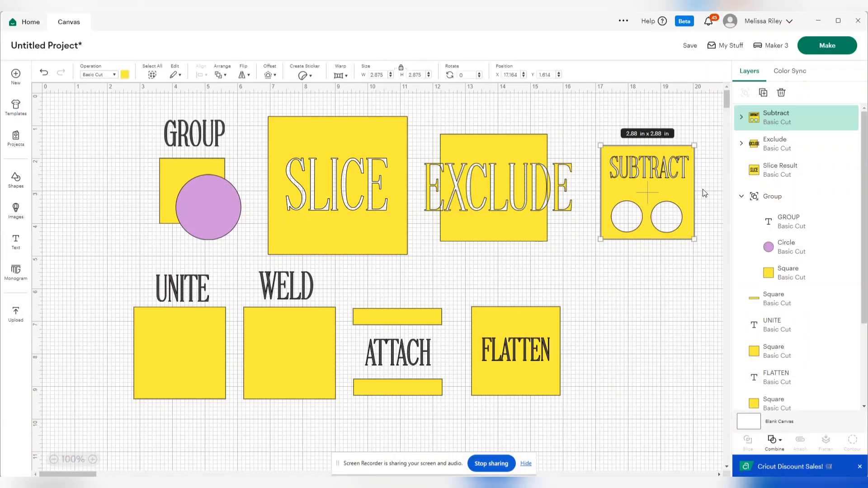
{"action": "left_click_drag", "start_coordinate": [695, 238], "coordinate": [656, 214]}
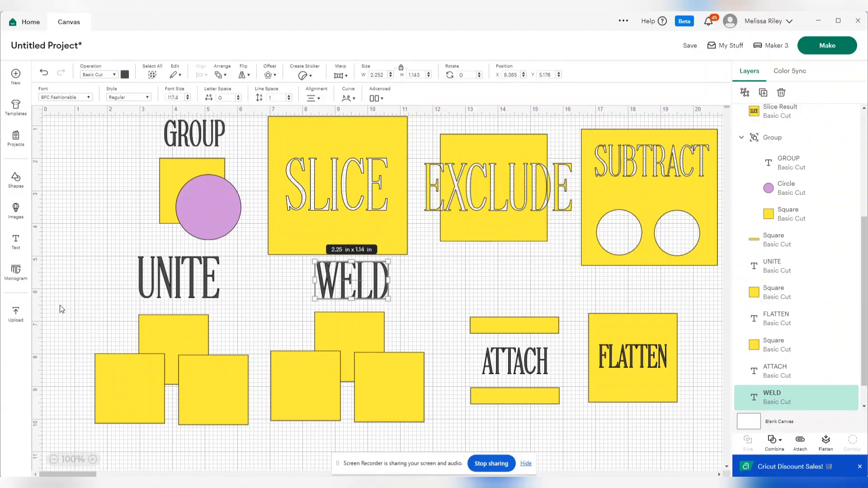
- Combine the three overlapping yellow squares beneath the UNITE text with Unite
{"action": "left_click_drag", "start_coordinate": [68, 308], "coordinate": [262, 435]}
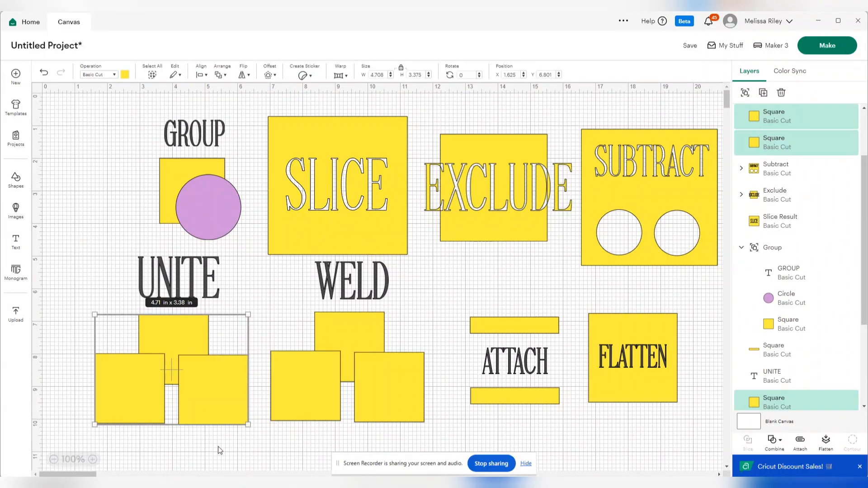
{"action": "left_click", "coordinate": [781, 440]}
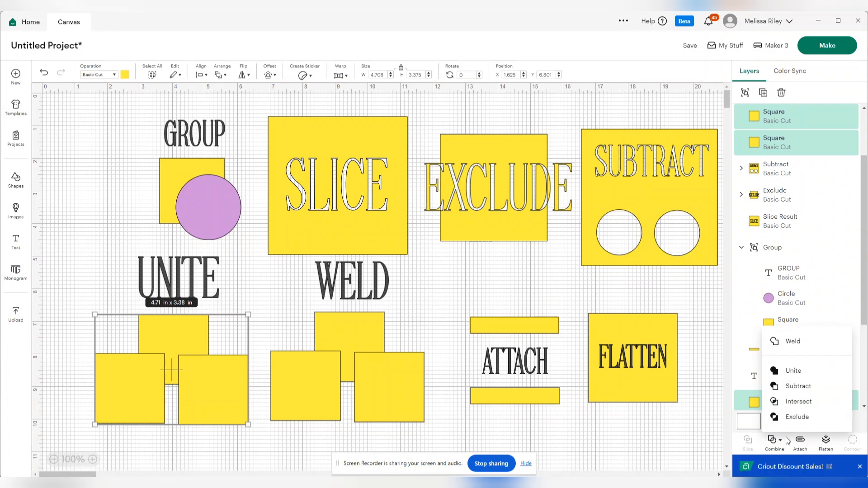
{"action": "left_click", "coordinate": [795, 372]}
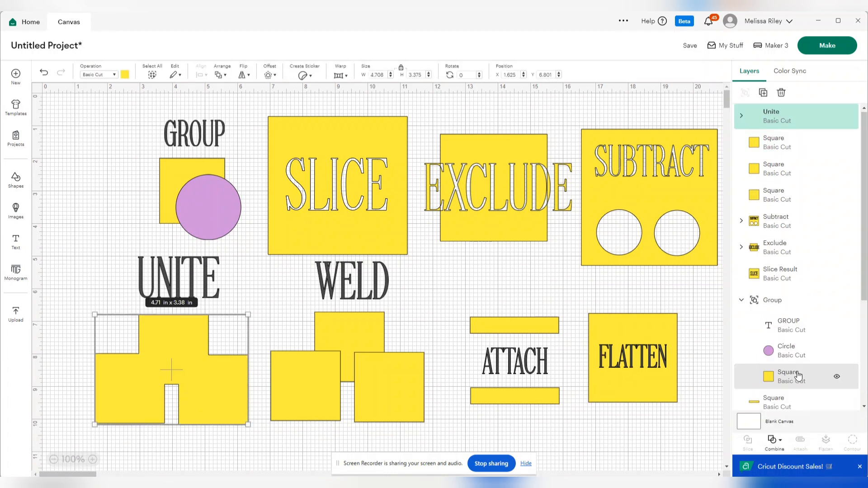
{"action": "left_click", "coordinate": [161, 426]}
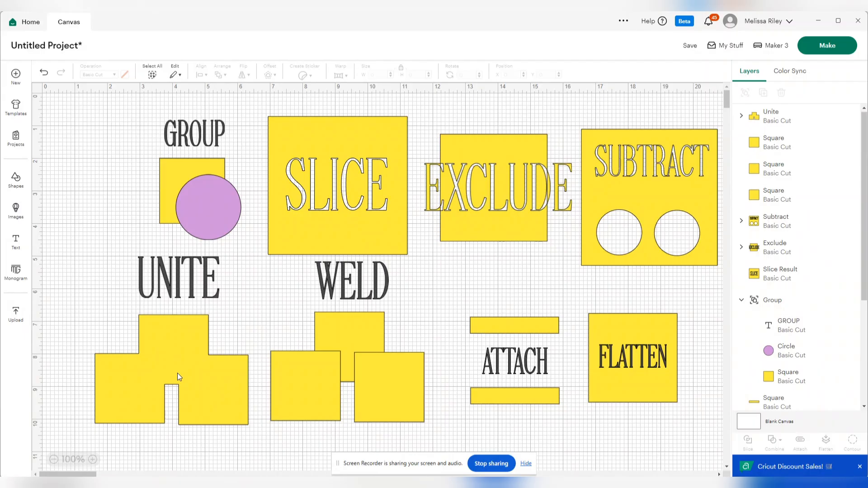
- Weld the three overlapping yellow squares beneath the WELD text into one shape
{"action": "left_click_drag", "start_coordinate": [273, 313], "coordinate": [436, 438]}
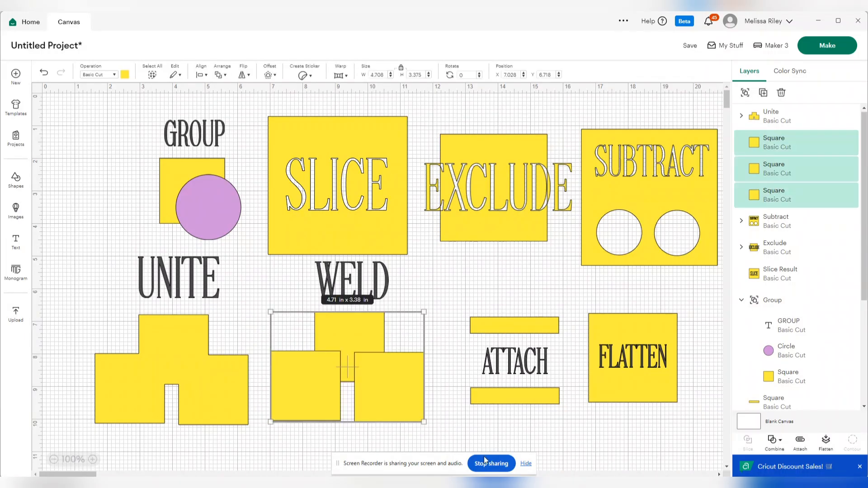
{"action": "left_click", "coordinate": [774, 441]}
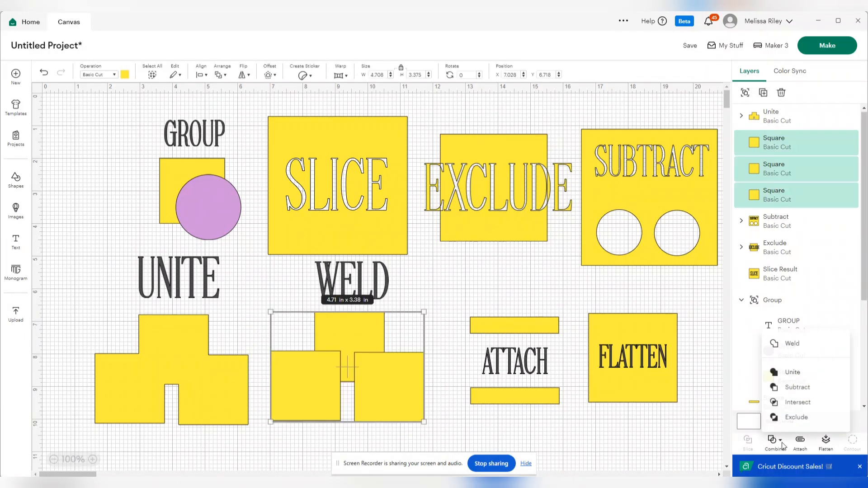
{"action": "left_click", "coordinate": [797, 346]}
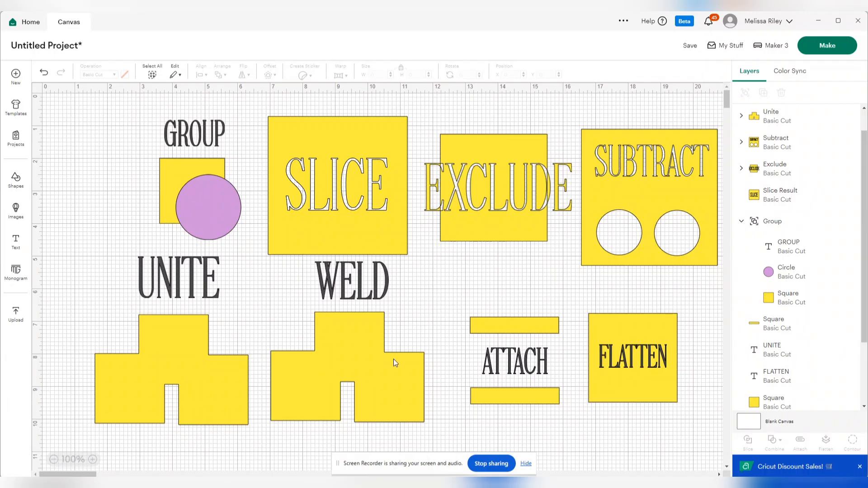
- Move the WELD text down onto the welded squares, weld both together, and shift the result slightly right
{"action": "left_click_drag", "start_coordinate": [349, 272], "coordinate": [346, 299]}
{"action": "left_click", "coordinate": [280, 308]}
{"action": "left_click", "coordinate": [340, 295]}
{"action": "left_click_drag", "start_coordinate": [294, 284], "coordinate": [418, 336]}
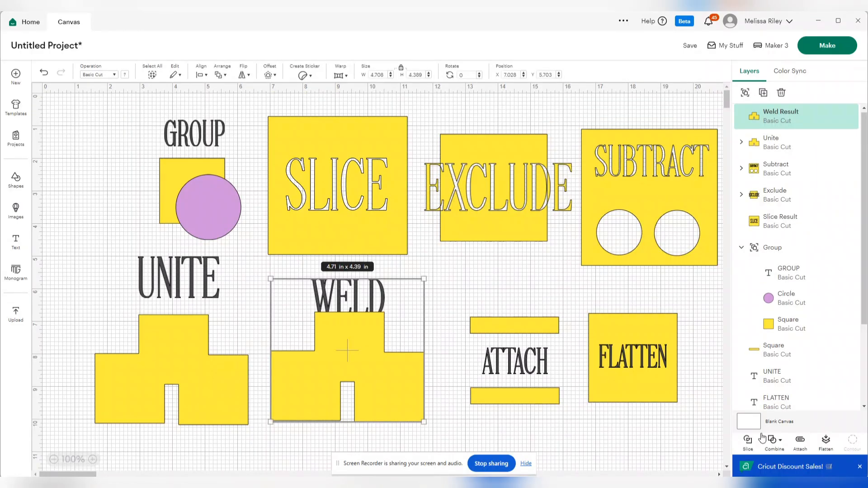
{"action": "left_click", "coordinate": [775, 441]}
{"action": "left_click", "coordinate": [784, 345]}
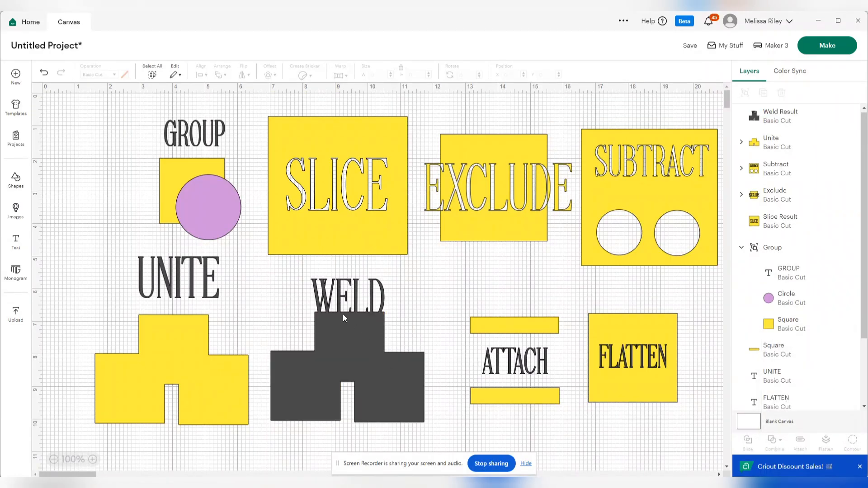
{"action": "mouse_move", "coordinate": [370, 352]}
{"action": "left_mouse_down"}
{"action": "mouse_move", "coordinate": [369, 383]}
{"action": "mouse_move", "coordinate": [316, 369]}
{"action": "mouse_move", "coordinate": [391, 407]}
{"action": "mouse_move", "coordinate": [389, 334]}
{"action": "mouse_move", "coordinate": [385, 354]}
{"action": "left_mouse_up"}
- Lower the UNITE text onto its united squares and combine them with Unite, then nudge the WELD shape slightly left
{"action": "left_click_drag", "start_coordinate": [184, 271], "coordinate": [180, 289]}
{"action": "left_click_drag", "start_coordinate": [114, 284], "coordinate": [163, 320]}
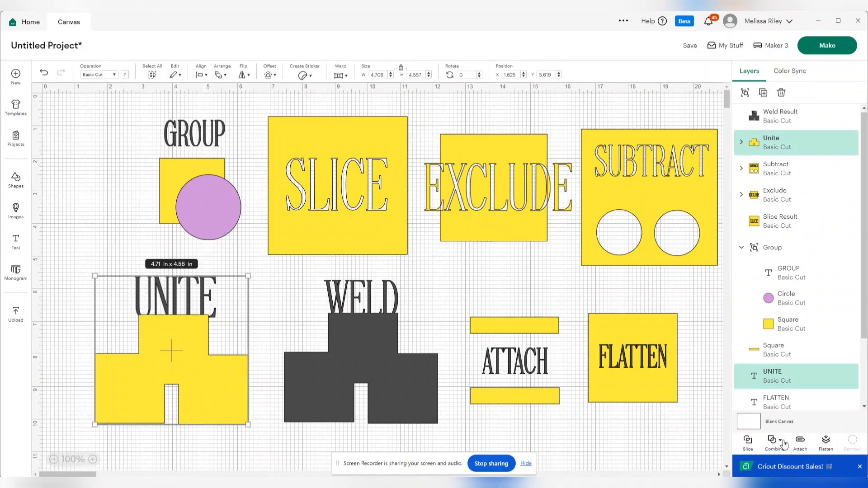
{"action": "left_click", "coordinate": [775, 441]}
{"action": "left_click", "coordinate": [794, 342]}
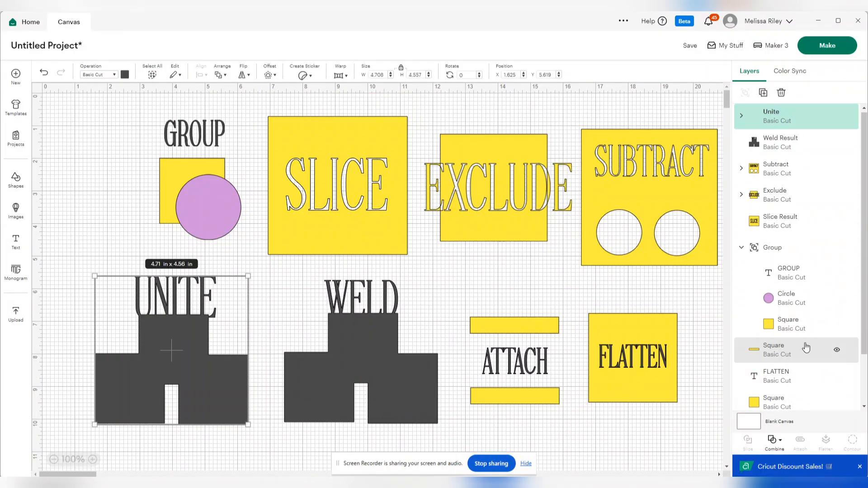
{"action": "left_click", "coordinate": [448, 287]}
{"action": "left_click_drag", "start_coordinate": [353, 356], "coordinate": [349, 354]}
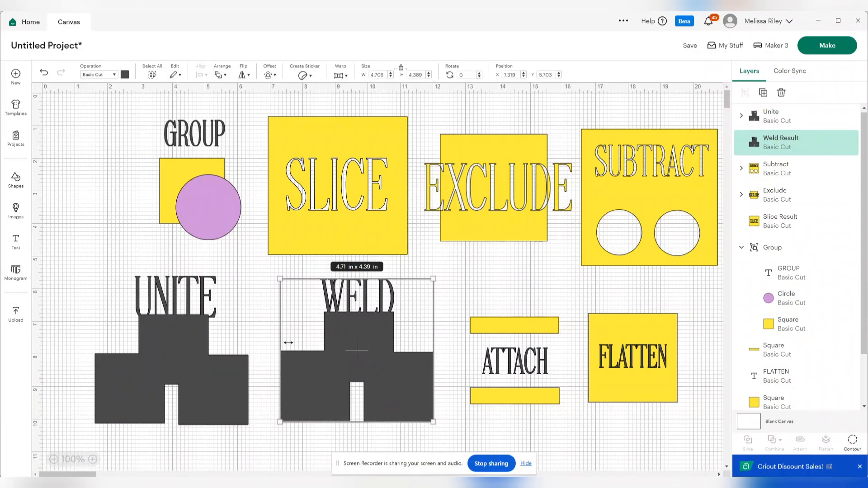
- Undo both Unite operations on the UNITE design to separate the text and the three squares
{"action": "left_click", "coordinate": [189, 313]}
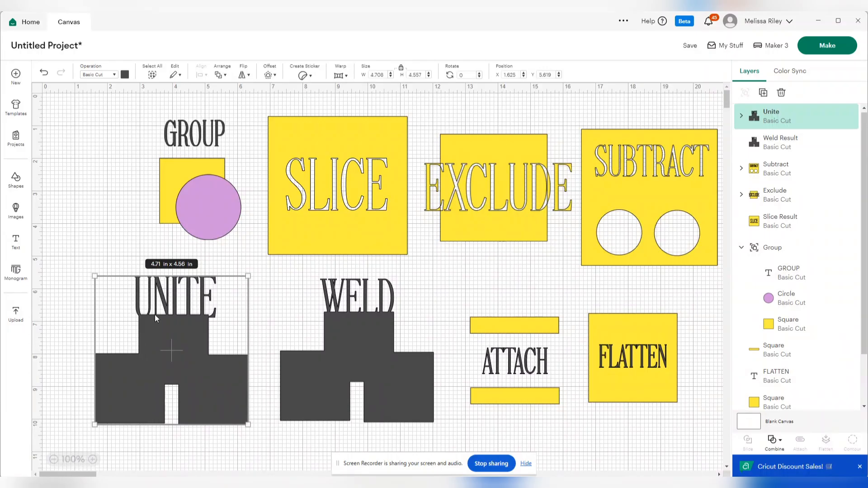
{"action": "left_click", "coordinate": [781, 439]}
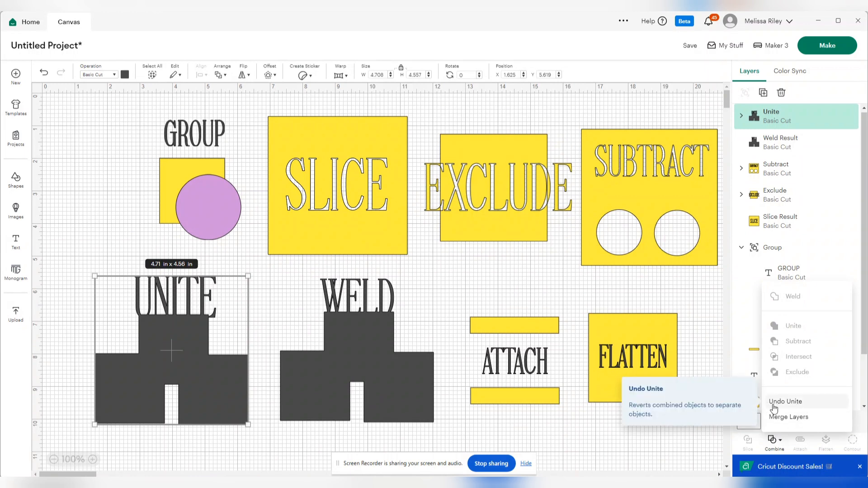
{"action": "left_click", "coordinate": [797, 408]}
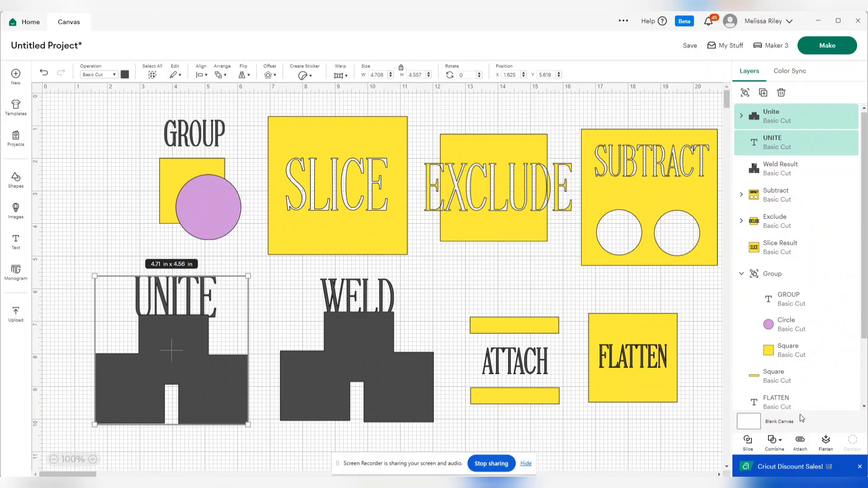
{"action": "left_click", "coordinate": [774, 441]}
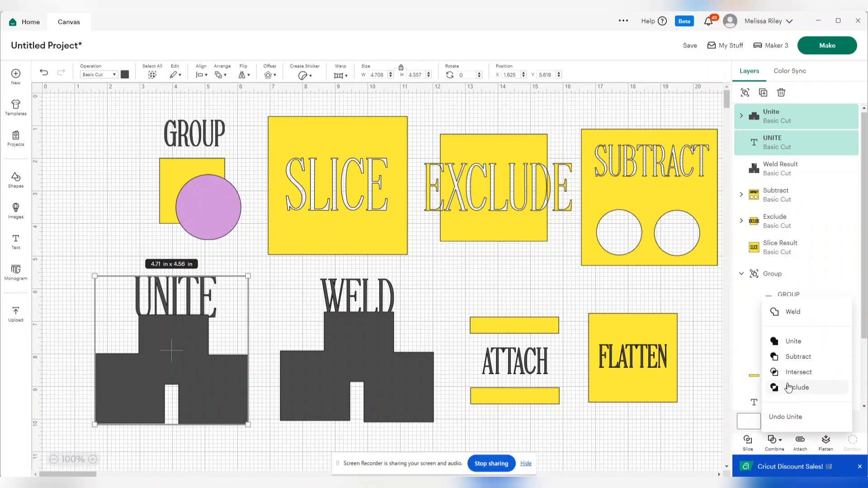
{"action": "left_click", "coordinate": [788, 416]}
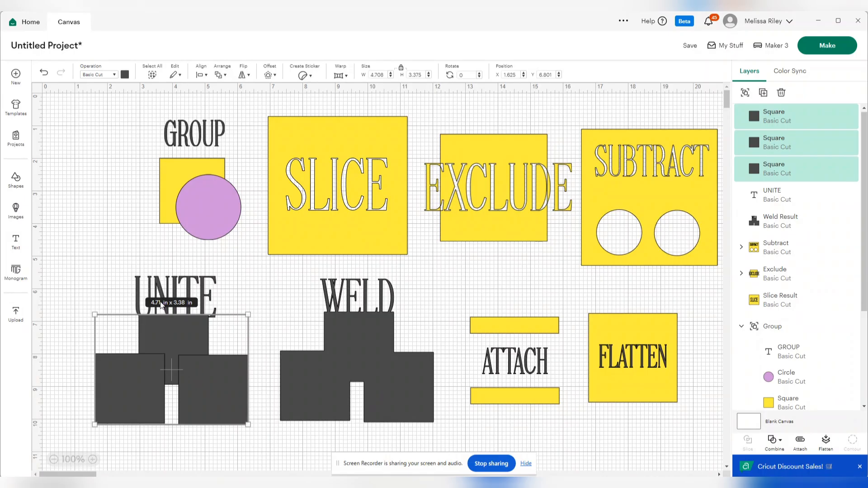
- Reposition the three separated squares and the UNITE text individually, and shift the WELD shape slightly left
{"action": "left_click", "coordinate": [178, 452]}
{"action": "left_click_drag", "start_coordinate": [114, 399], "coordinate": [88, 396]}
{"action": "mouse_move", "coordinate": [207, 395]}
{"action": "left_mouse_down"}
{"action": "mouse_move", "coordinate": [205, 414]}
{"action": "mouse_move", "coordinate": [221, 390]}
{"action": "mouse_move", "coordinate": [162, 391]}
{"action": "mouse_move", "coordinate": [205, 381]}
{"action": "left_mouse_up"}
{"action": "left_click_drag", "start_coordinate": [161, 334], "coordinate": [134, 354]}
{"action": "left_click_drag", "start_coordinate": [171, 301], "coordinate": [132, 316]}
{"action": "left_click", "coordinate": [347, 349]}
{"action": "left_click_drag", "start_coordinate": [346, 346], "coordinate": [340, 345]}
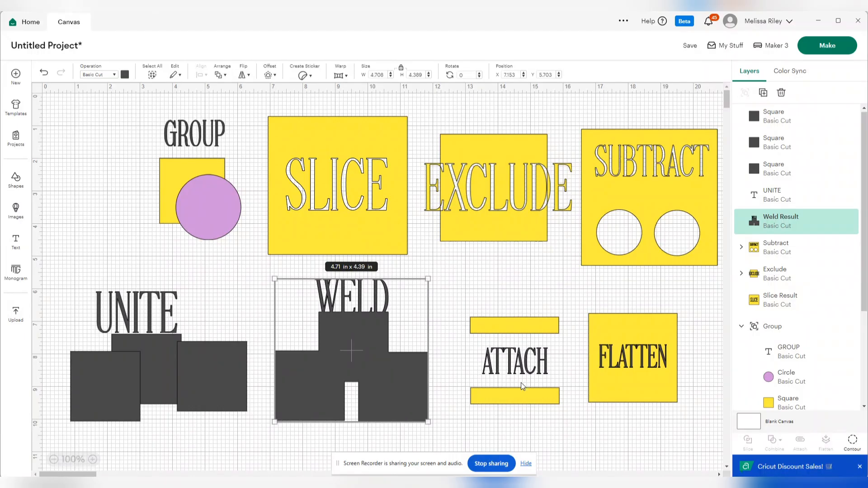
- Hide the screen-sharing notice and nudge the yellow bar above the ATTACH text slightly right
{"action": "left_click", "coordinate": [525, 463]}
{"action": "left_click", "coordinate": [470, 358]}
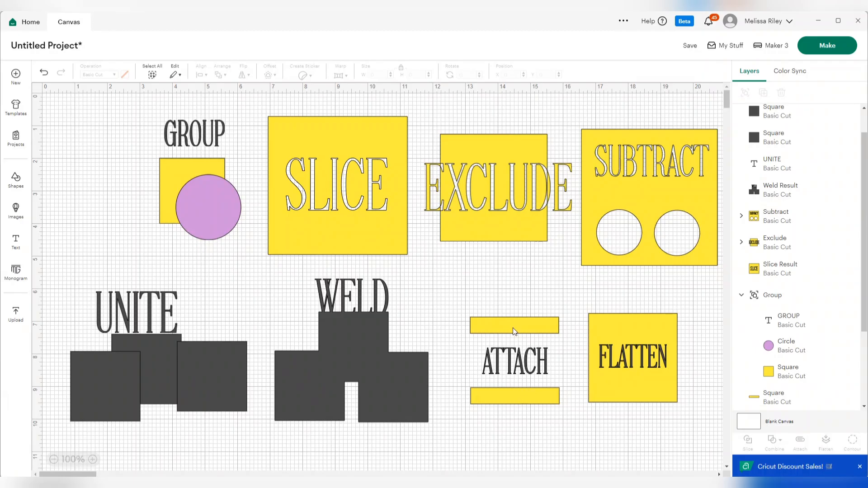
{"action": "left_click_drag", "start_coordinate": [503, 326], "coordinate": [505, 327]}
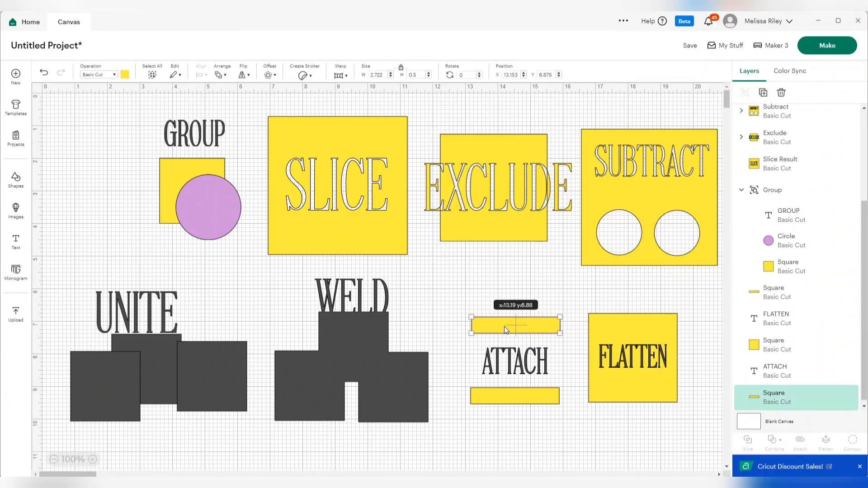
{"action": "left_click", "coordinate": [513, 430]}
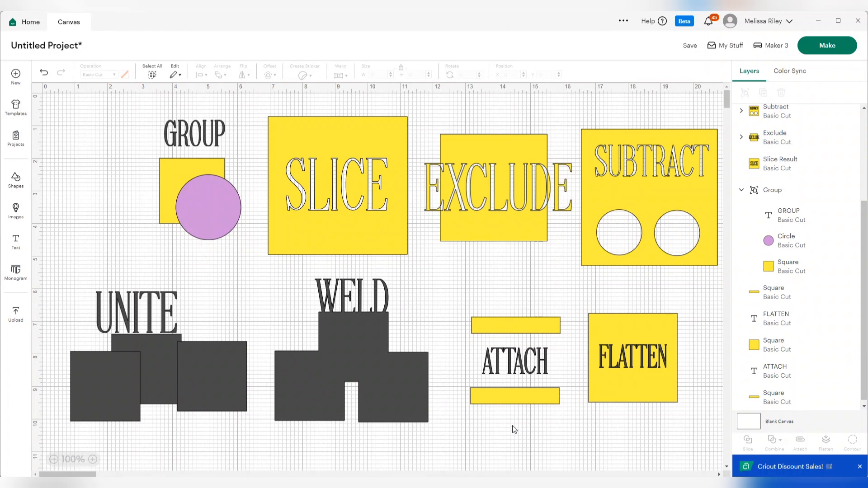
- Attach the ATTACH text to the yellow bars above and below it
{"action": "left_click_drag", "start_coordinate": [511, 425], "coordinate": [510, 307]}
{"action": "left_click_drag", "start_coordinate": [533, 431], "coordinate": [508, 303]}
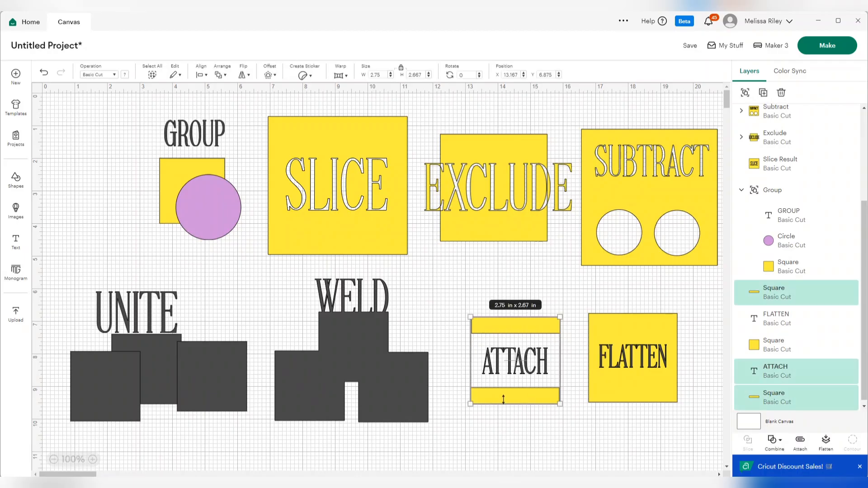
{"action": "left_click", "coordinate": [800, 442]}
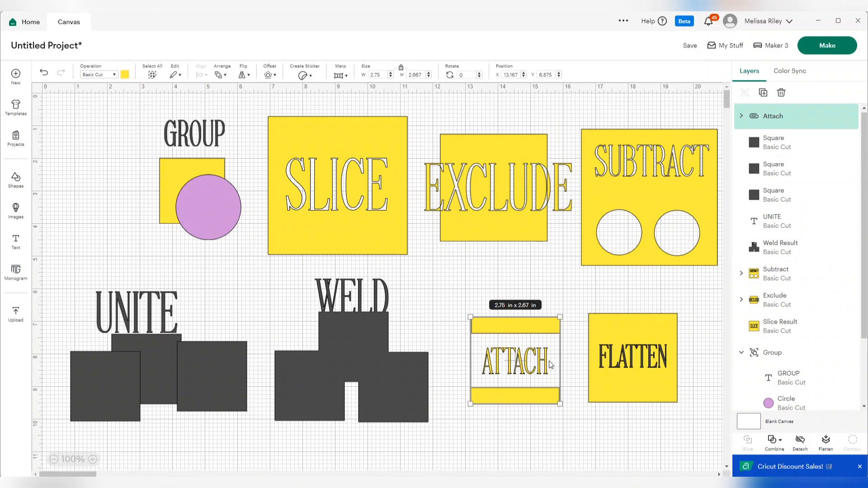
{"action": "left_click", "coordinate": [544, 430]}
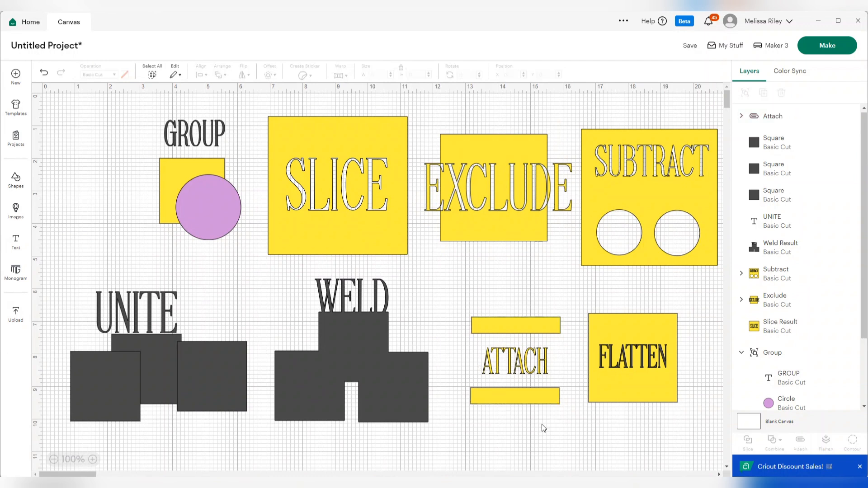
- Detach the attached ATTACH text and its two yellow bars
{"action": "left_click", "coordinate": [525, 352]}
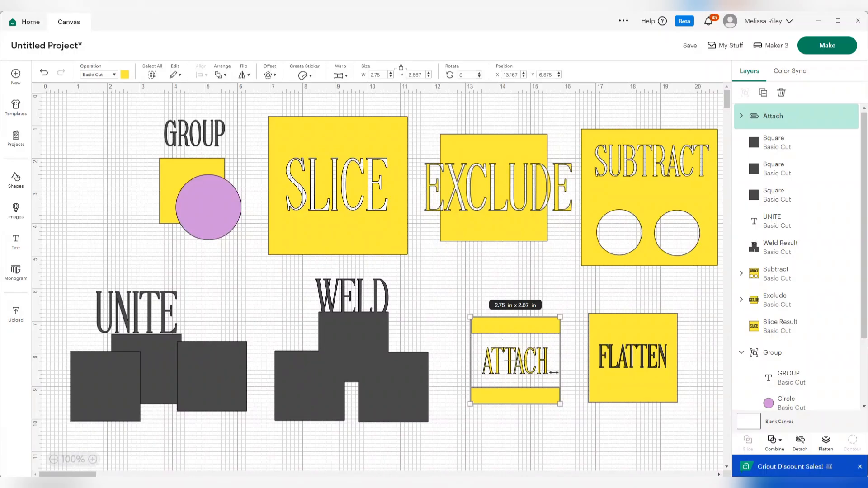
{"action": "left_click", "coordinate": [536, 438]}
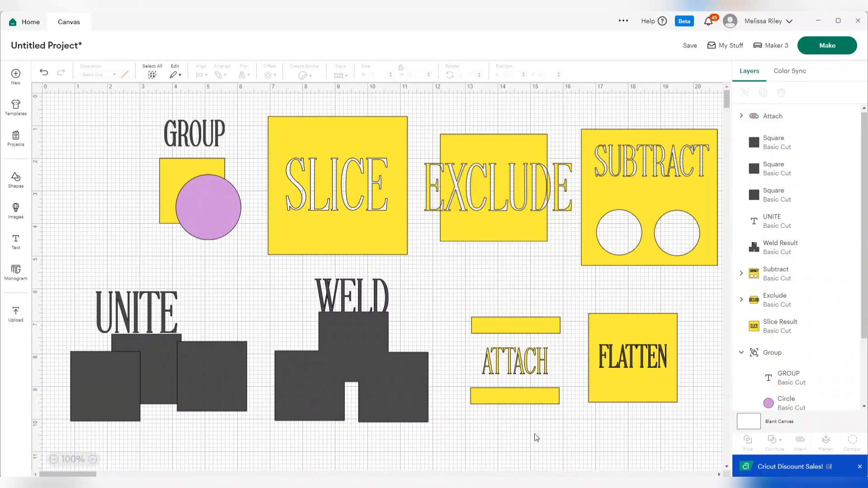
{"action": "left_click", "coordinate": [524, 338]}
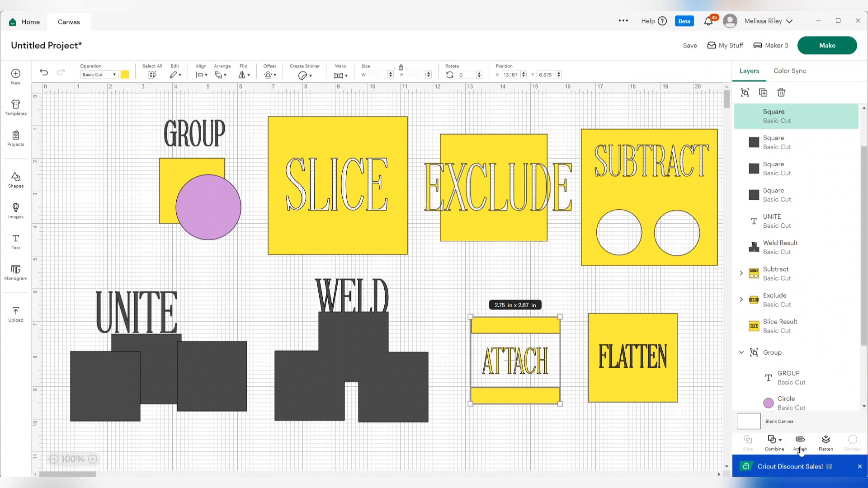
{"action": "left_click", "coordinate": [800, 449]}
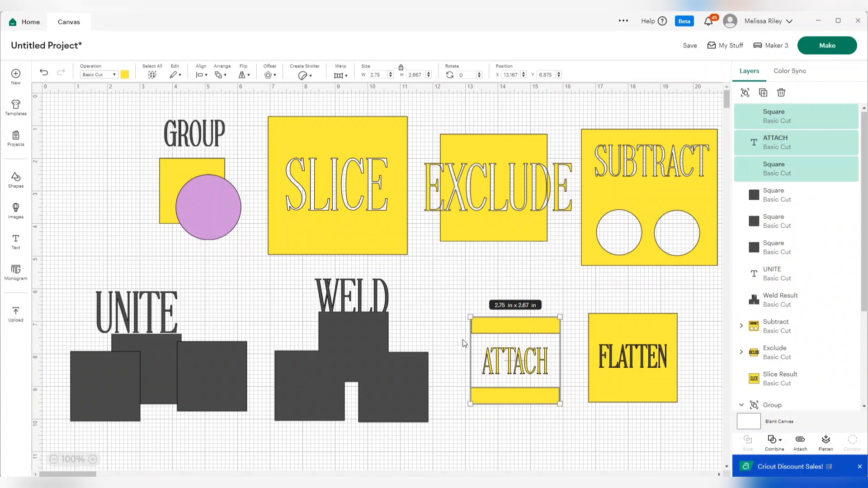
- Distribute the ATTACH text and its two bars vertically and horizontally
{"action": "left_click", "coordinate": [202, 78]}
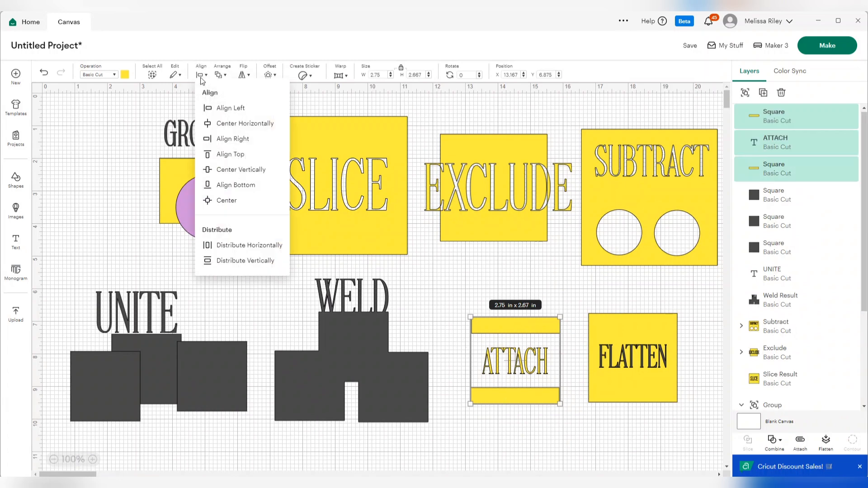
{"action": "left_click", "coordinate": [230, 264]}
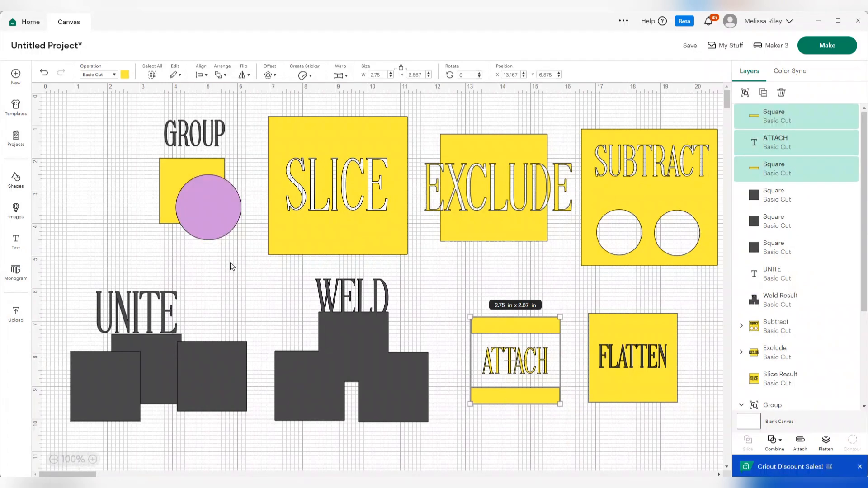
{"action": "left_click", "coordinate": [208, 71]}
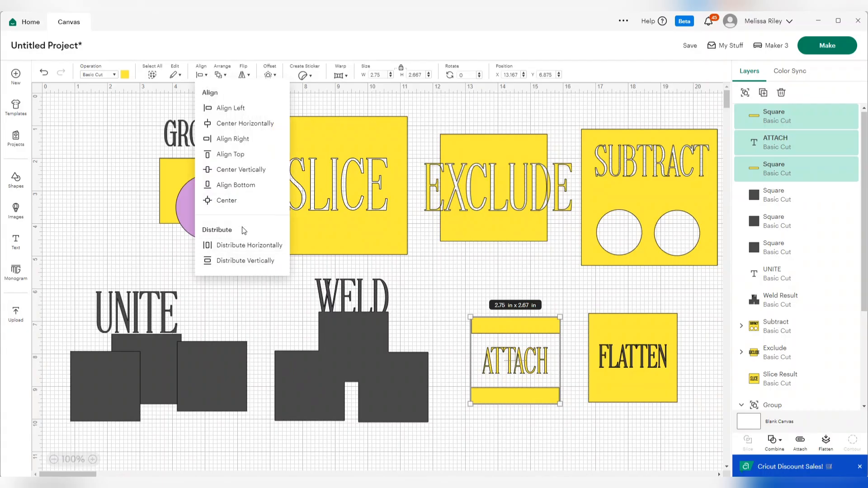
{"action": "left_click", "coordinate": [237, 245]}
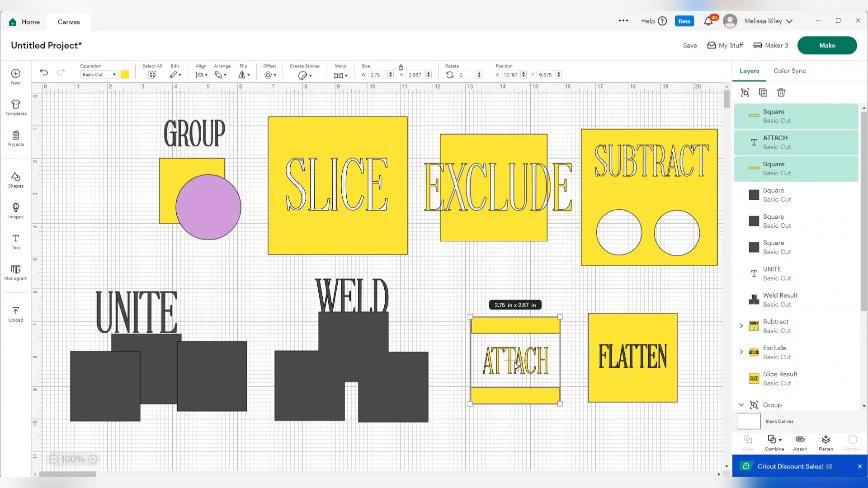
{"action": "left_click", "coordinate": [499, 436]}
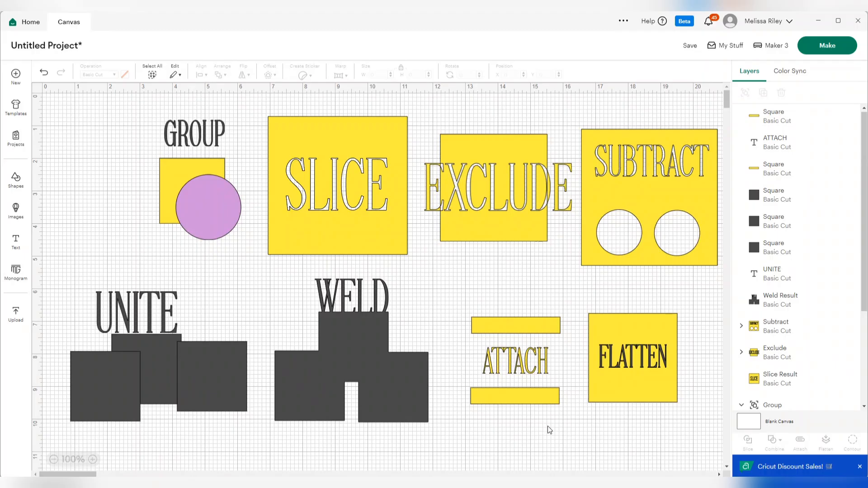
- Move the two yellow bars far above and below the ATTACH text, and attach the bars and text together
{"action": "left_click_drag", "start_coordinate": [528, 395], "coordinate": [528, 459]}
{"action": "left_click_drag", "start_coordinate": [520, 321], "coordinate": [520, 260]}
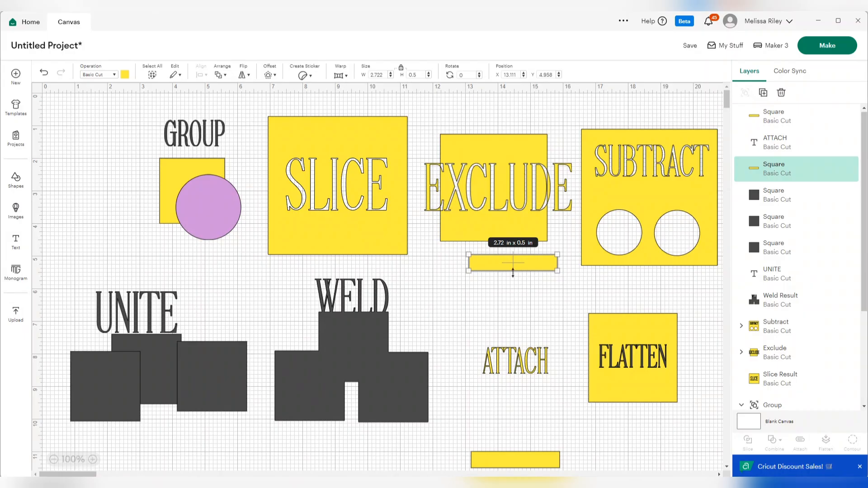
{"action": "left_click_drag", "start_coordinate": [446, 252], "coordinate": [568, 472]}
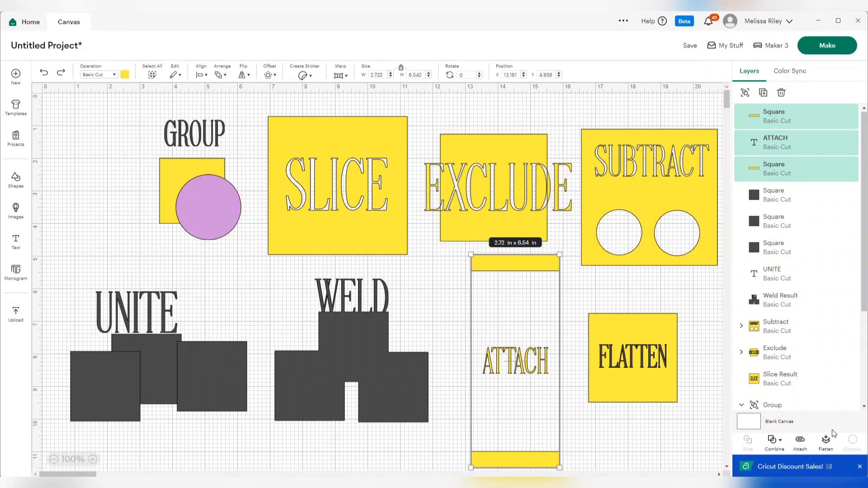
{"action": "left_click", "coordinate": [801, 442]}
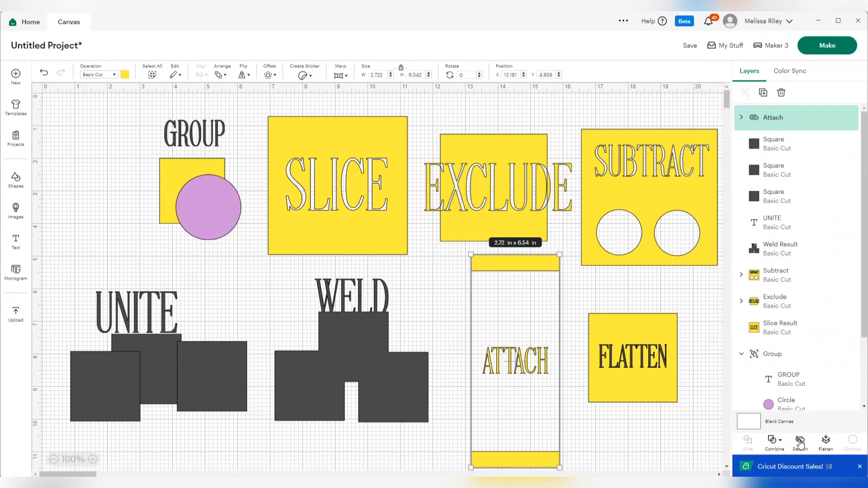
- Duplicate the FLATTEN text twice and stack the three copies vertically inside their yellow square
{"action": "left_click_drag", "start_coordinate": [696, 418], "coordinate": [587, 294]}
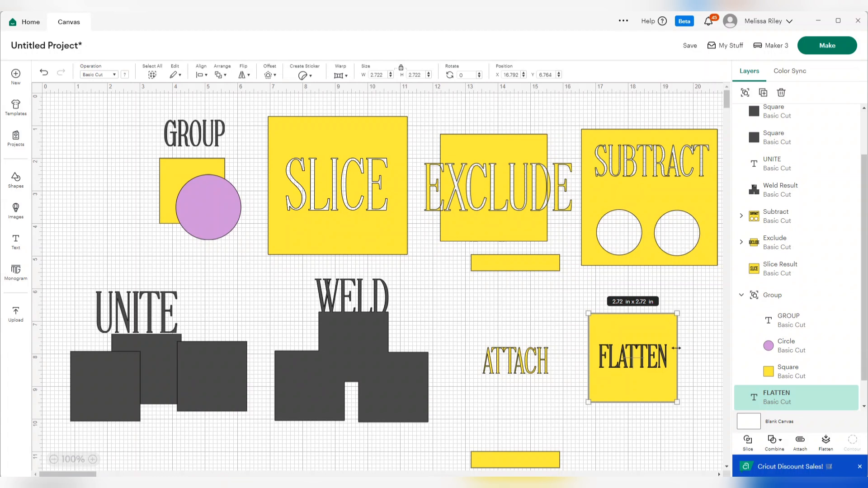
{"action": "left_click", "coordinate": [689, 421]}
{"action": "left_click", "coordinate": [635, 354]}
{"action": "left_click", "coordinate": [691, 368]}
{"action": "mouse_move", "coordinate": [637, 358]}
{"action": "left_mouse_down"}
{"action": "mouse_move", "coordinate": [634, 336]}
{"action": "mouse_move", "coordinate": [644, 352]}
{"action": "mouse_move", "coordinate": [636, 376]}
{"action": "mouse_move", "coordinate": [629, 362]}
{"action": "left_mouse_up"}
{"action": "key", "text": "ctrl+d"}
{"action": "left_click_drag", "start_coordinate": [653, 328], "coordinate": [653, 323]}
{"action": "left_click", "coordinate": [763, 93]}
{"action": "left_click_drag", "start_coordinate": [637, 375], "coordinate": [629, 381]}
{"action": "left_click", "coordinate": [647, 449]}
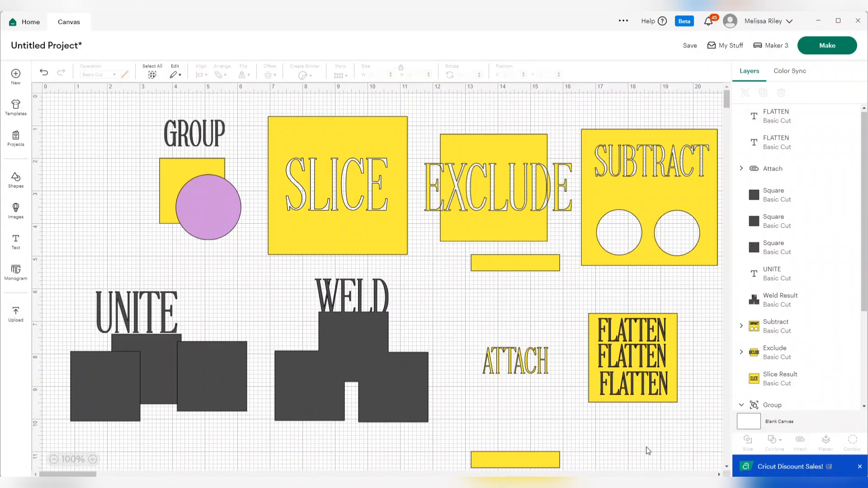
- Flatten the three FLATTEN texts with their yellow square, and move the result to about X 17.11, Y 7.15
{"action": "left_click_drag", "start_coordinate": [632, 454], "coordinate": [624, 294]}
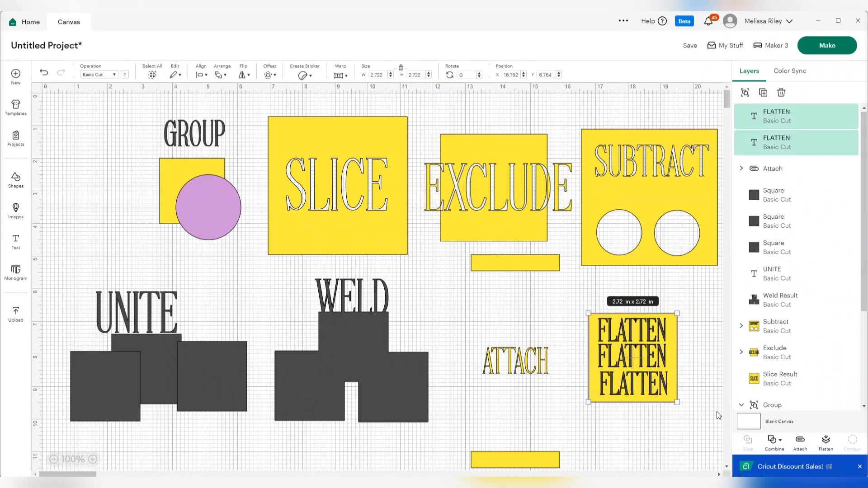
{"action": "left_click", "coordinate": [825, 441]}
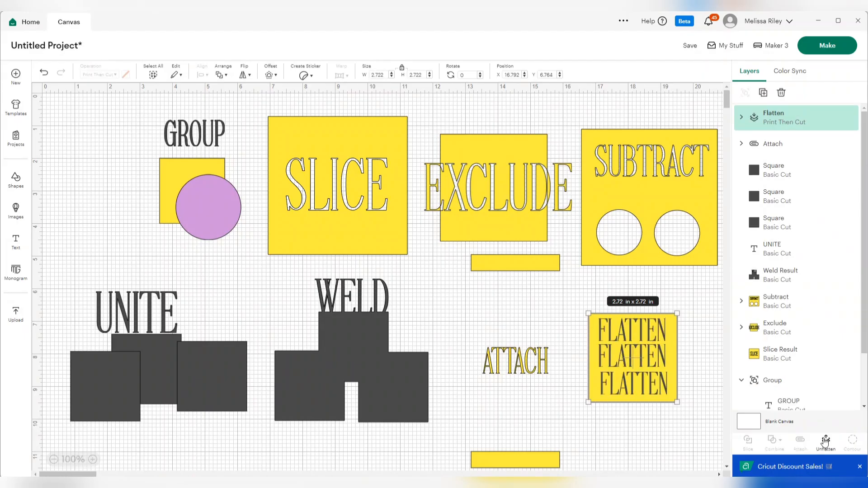
{"action": "left_click", "coordinate": [642, 430]}
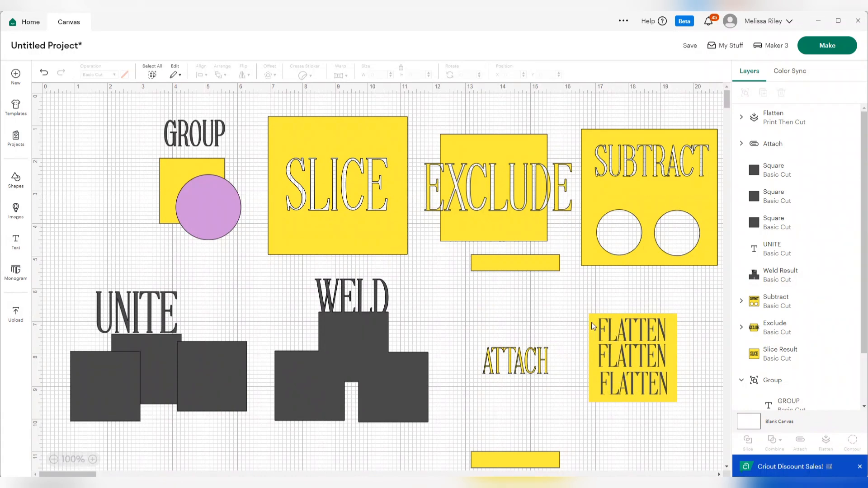
{"action": "left_click_drag", "start_coordinate": [647, 386], "coordinate": [658, 369]}
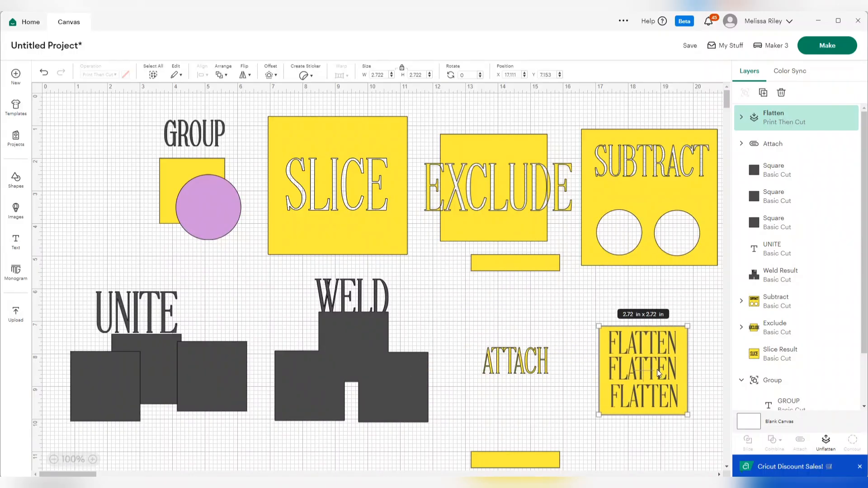
- Unite the UNITE text with the three dark squares beneath it
{"action": "left_click_drag", "start_coordinate": [194, 437], "coordinate": [53, 274]}
{"action": "left_click", "coordinate": [775, 440]}
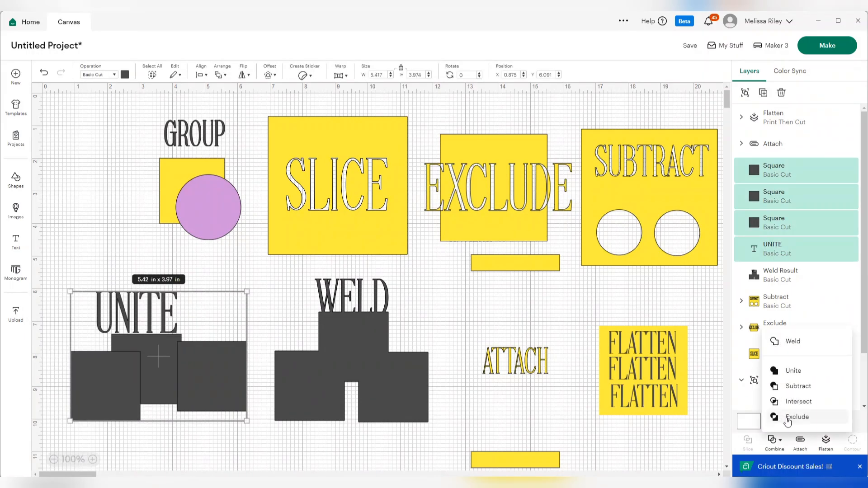
{"action": "left_click", "coordinate": [800, 375]}
- Send the project to be made and confirm On Mat as the loading method for all materials
{"action": "left_click", "coordinate": [836, 46]}
{"action": "left_click", "coordinate": [399, 283]}
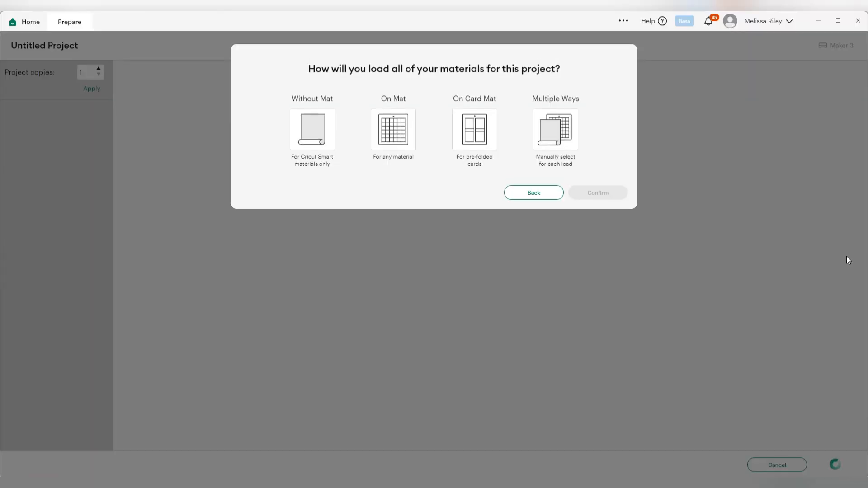
{"action": "left_click", "coordinate": [410, 142]}
{"action": "left_click", "coordinate": [598, 224]}
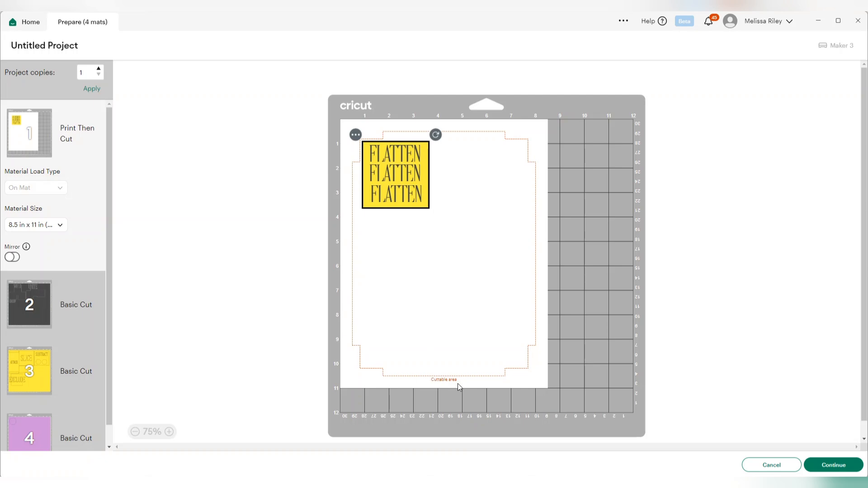
- Shift the FLATTEN design on mat 1, and move the small square on mat 3 below the ATTACH piece
{"action": "mouse_move", "coordinate": [392, 180]}
{"action": "left_mouse_down"}
{"action": "mouse_move", "coordinate": [447, 214]}
{"action": "mouse_move", "coordinate": [436, 172]}
{"action": "mouse_move", "coordinate": [460, 174]}
{"action": "mouse_move", "coordinate": [460, 168]}
{"action": "mouse_move", "coordinate": [408, 174]}
{"action": "left_mouse_up"}
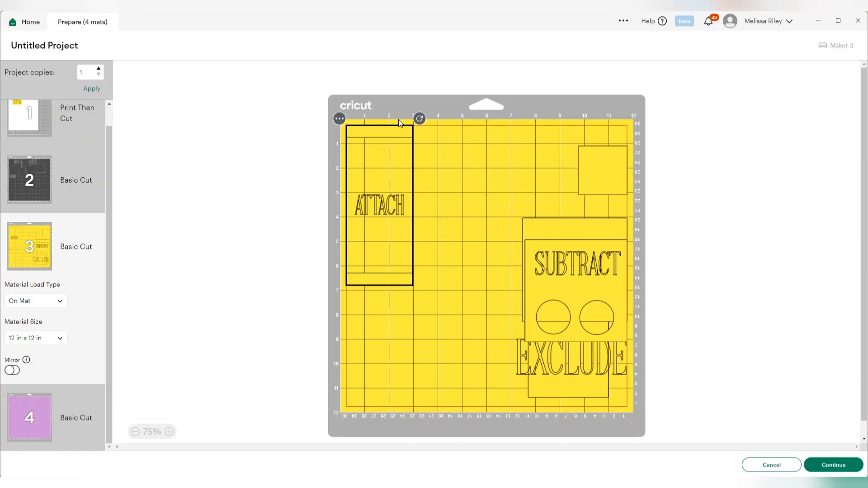
{"action": "left_click_drag", "start_coordinate": [594, 169], "coordinate": [416, 344]}
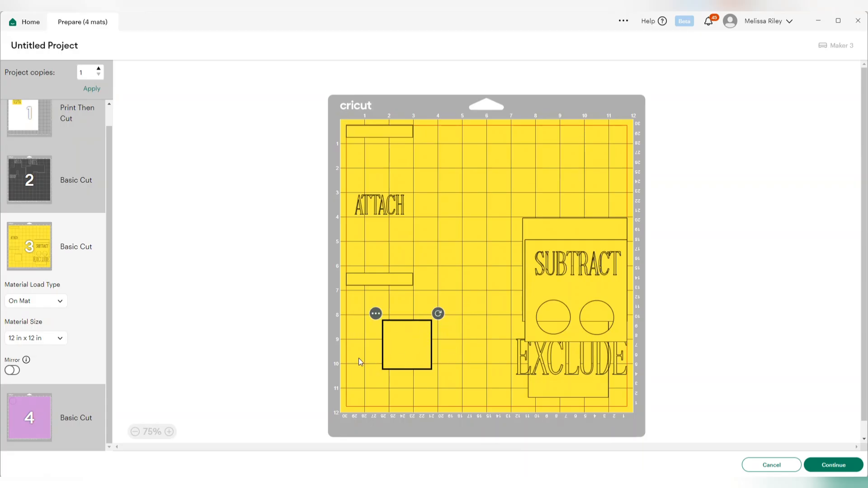
{"action": "left_click", "coordinate": [31, 416]}
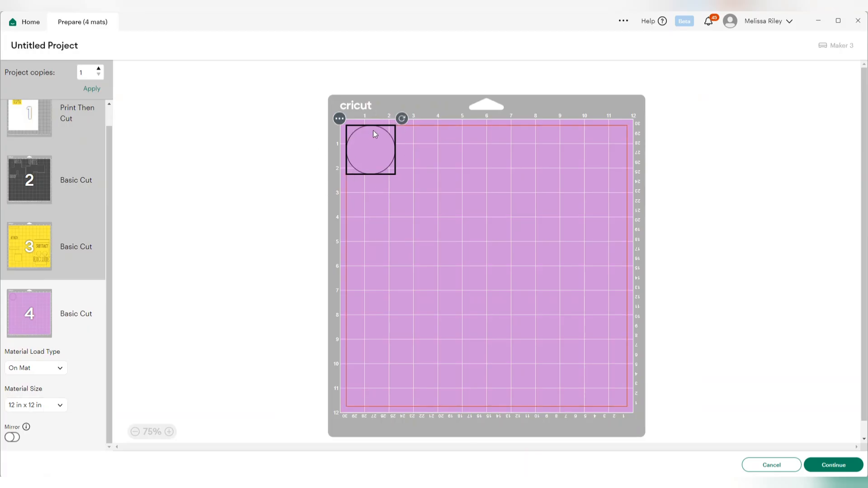
- Move the GROUP text on mat 2 toward the mat's centre and back beneath the WELD shape
{"action": "left_click", "coordinate": [49, 162]}
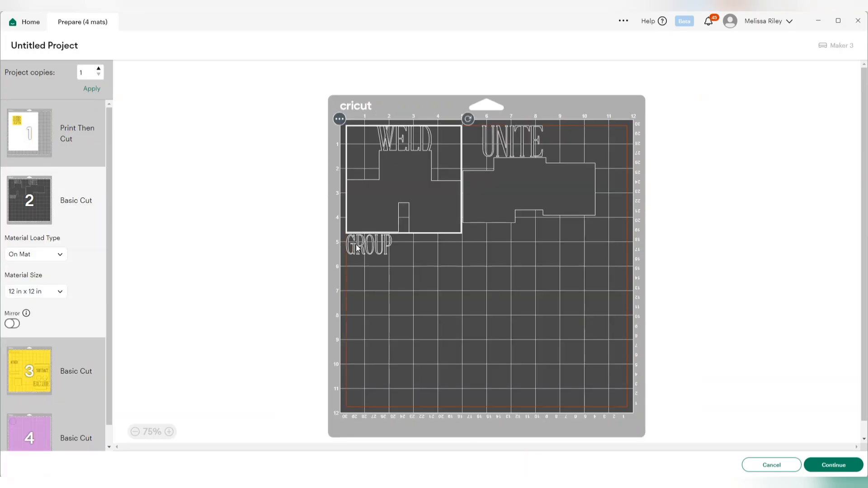
{"action": "left_click_drag", "start_coordinate": [353, 248], "coordinate": [456, 283]}
{"action": "left_click", "coordinate": [533, 314]}
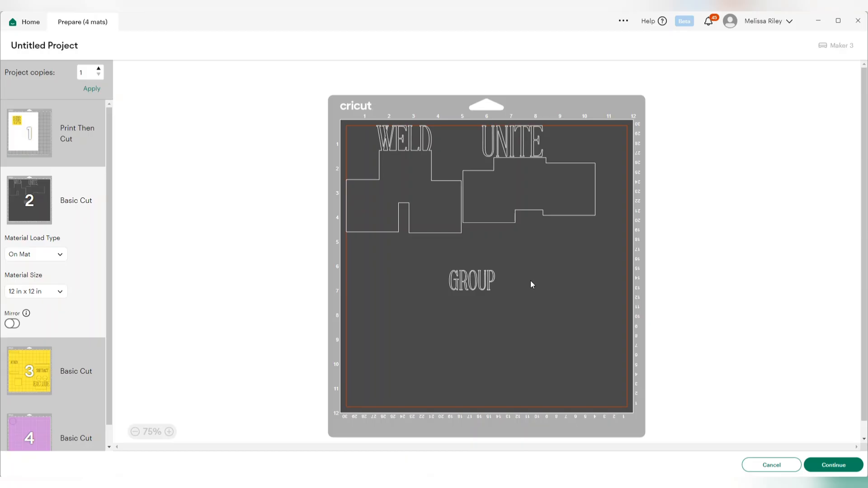
{"action": "left_click_drag", "start_coordinate": [480, 283], "coordinate": [390, 257]}
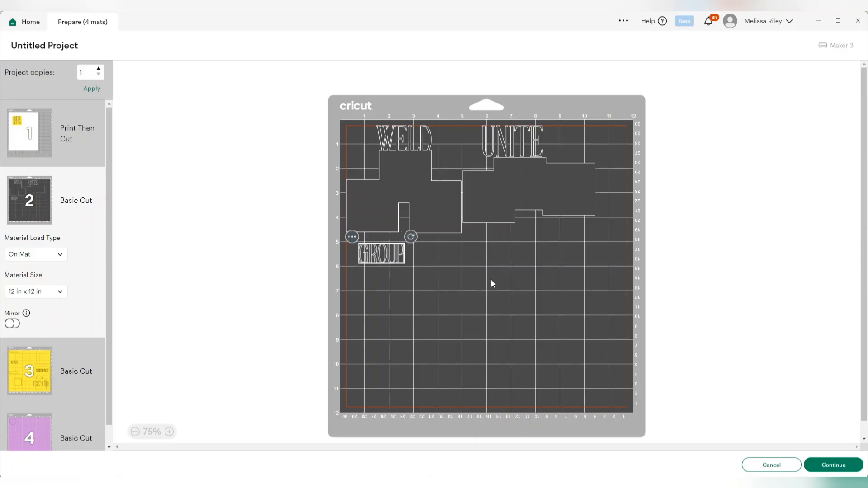
{"action": "left_click", "coordinate": [492, 284]}
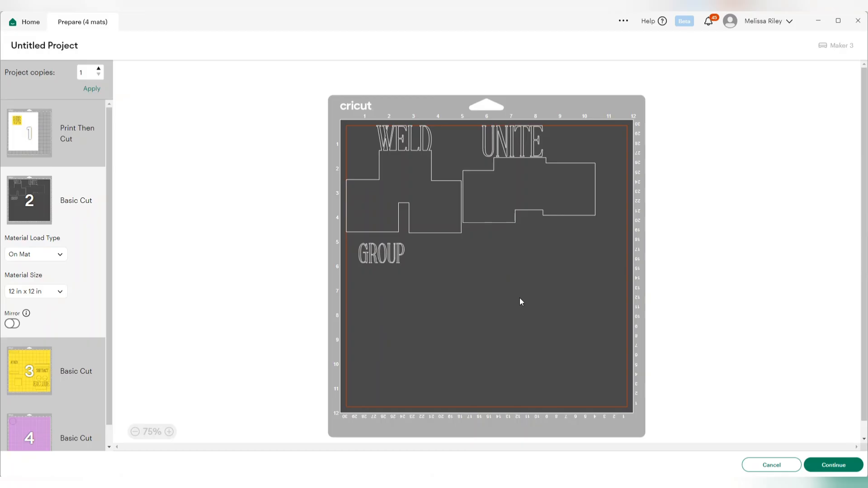
- Shift the UNITE, WELD and GROUP pieces on mat 2, and move mat 3's small square up beside the ATTACH piece
{"action": "left_click_drag", "start_coordinate": [489, 171], "coordinate": [512, 180]}
{"action": "left_click_drag", "start_coordinate": [393, 177], "coordinate": [414, 176]}
{"action": "left_click", "coordinate": [517, 170]}
{"action": "left_click_drag", "start_coordinate": [384, 252], "coordinate": [430, 261]}
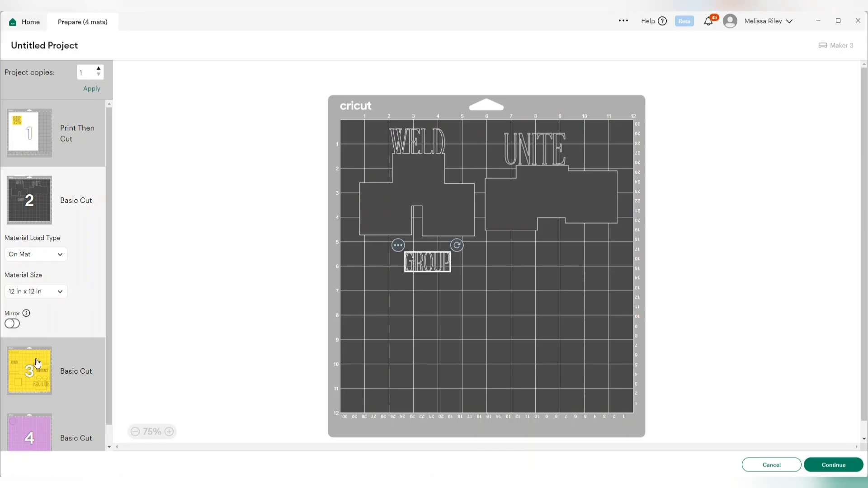
{"action": "left_click", "coordinate": [38, 363]}
{"action": "left_click_drag", "start_coordinate": [404, 336], "coordinate": [468, 179]}
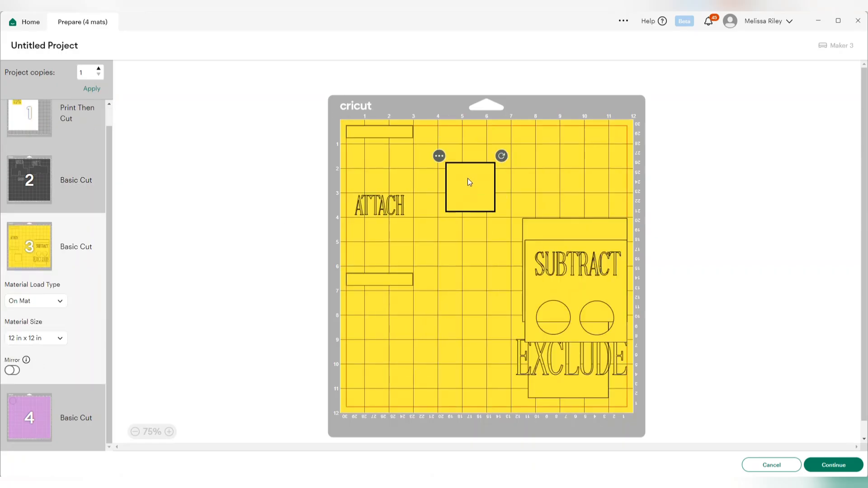
- Review the layouts of mats 2, 3 and 4, and cancel the mat preparation to return to the canvas
{"action": "left_click", "coordinate": [30, 417]}
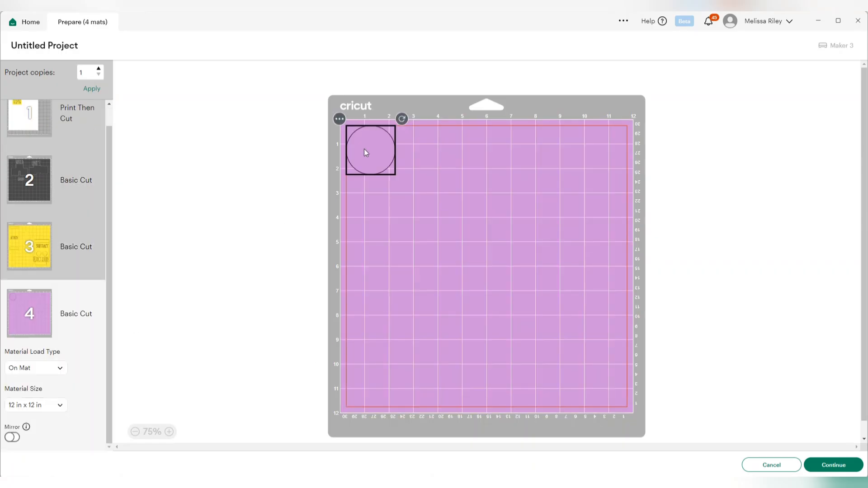
{"action": "left_click", "coordinate": [16, 186]}
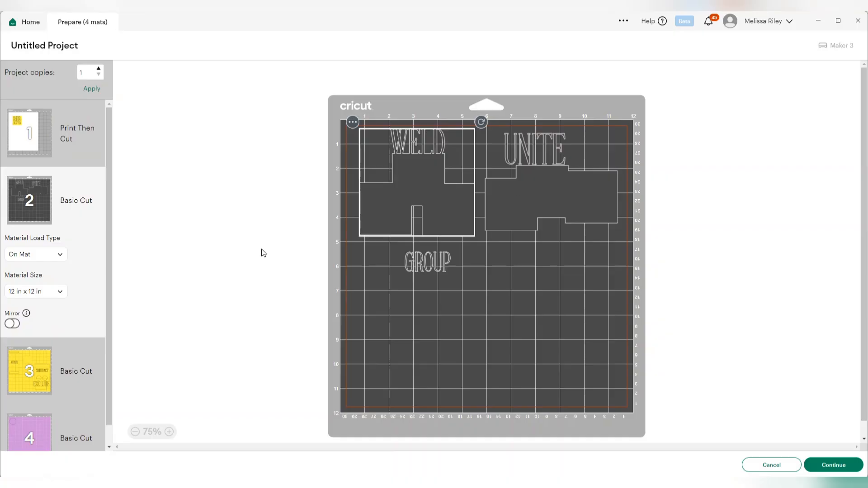
{"action": "left_click", "coordinate": [29, 378]}
{"action": "left_click", "coordinate": [29, 428]}
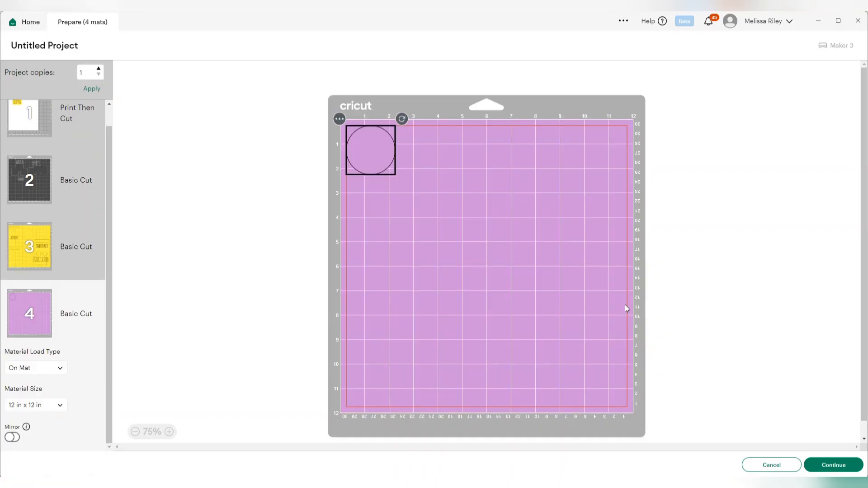
{"action": "left_click", "coordinate": [764, 465]}
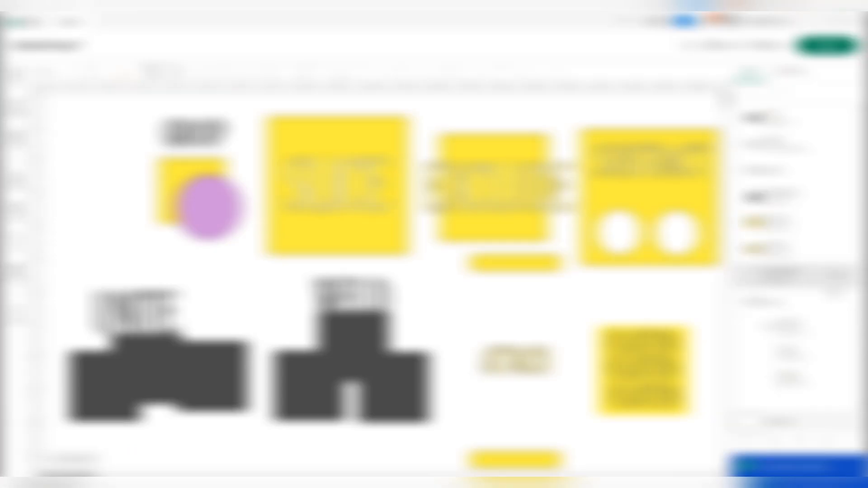